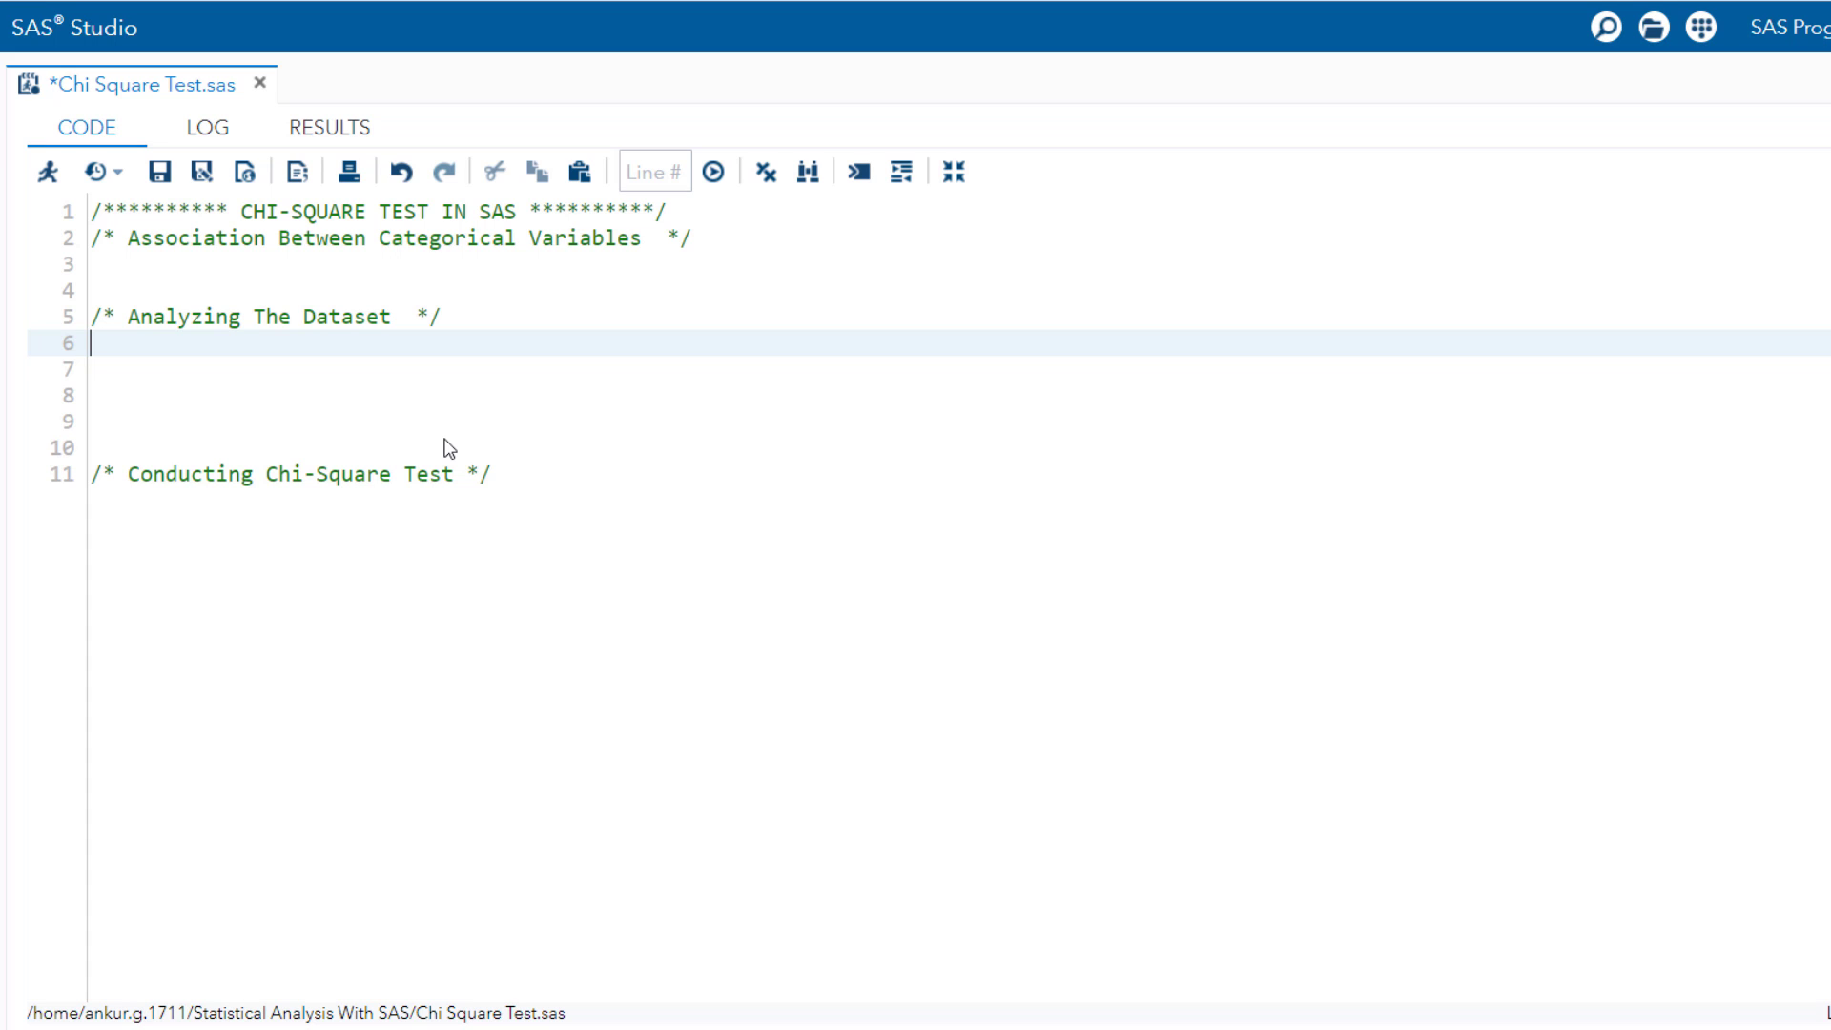
text(proc pri)
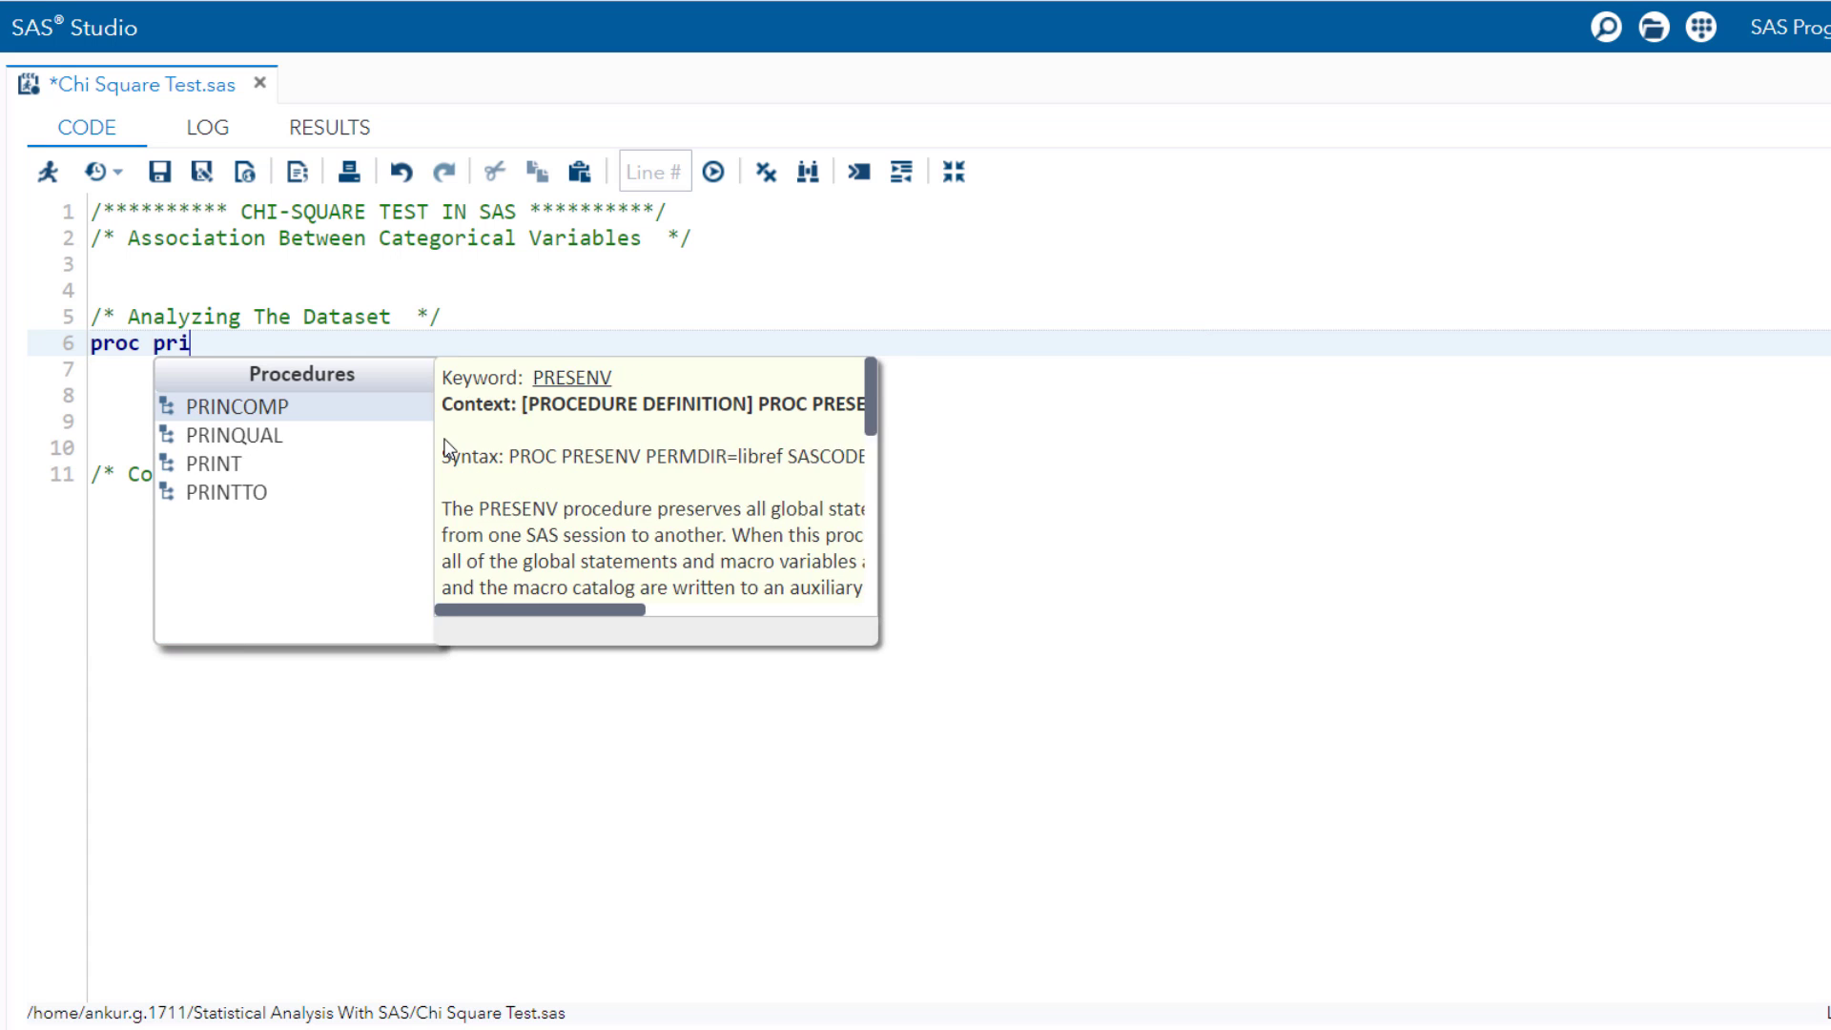
text(nt data )
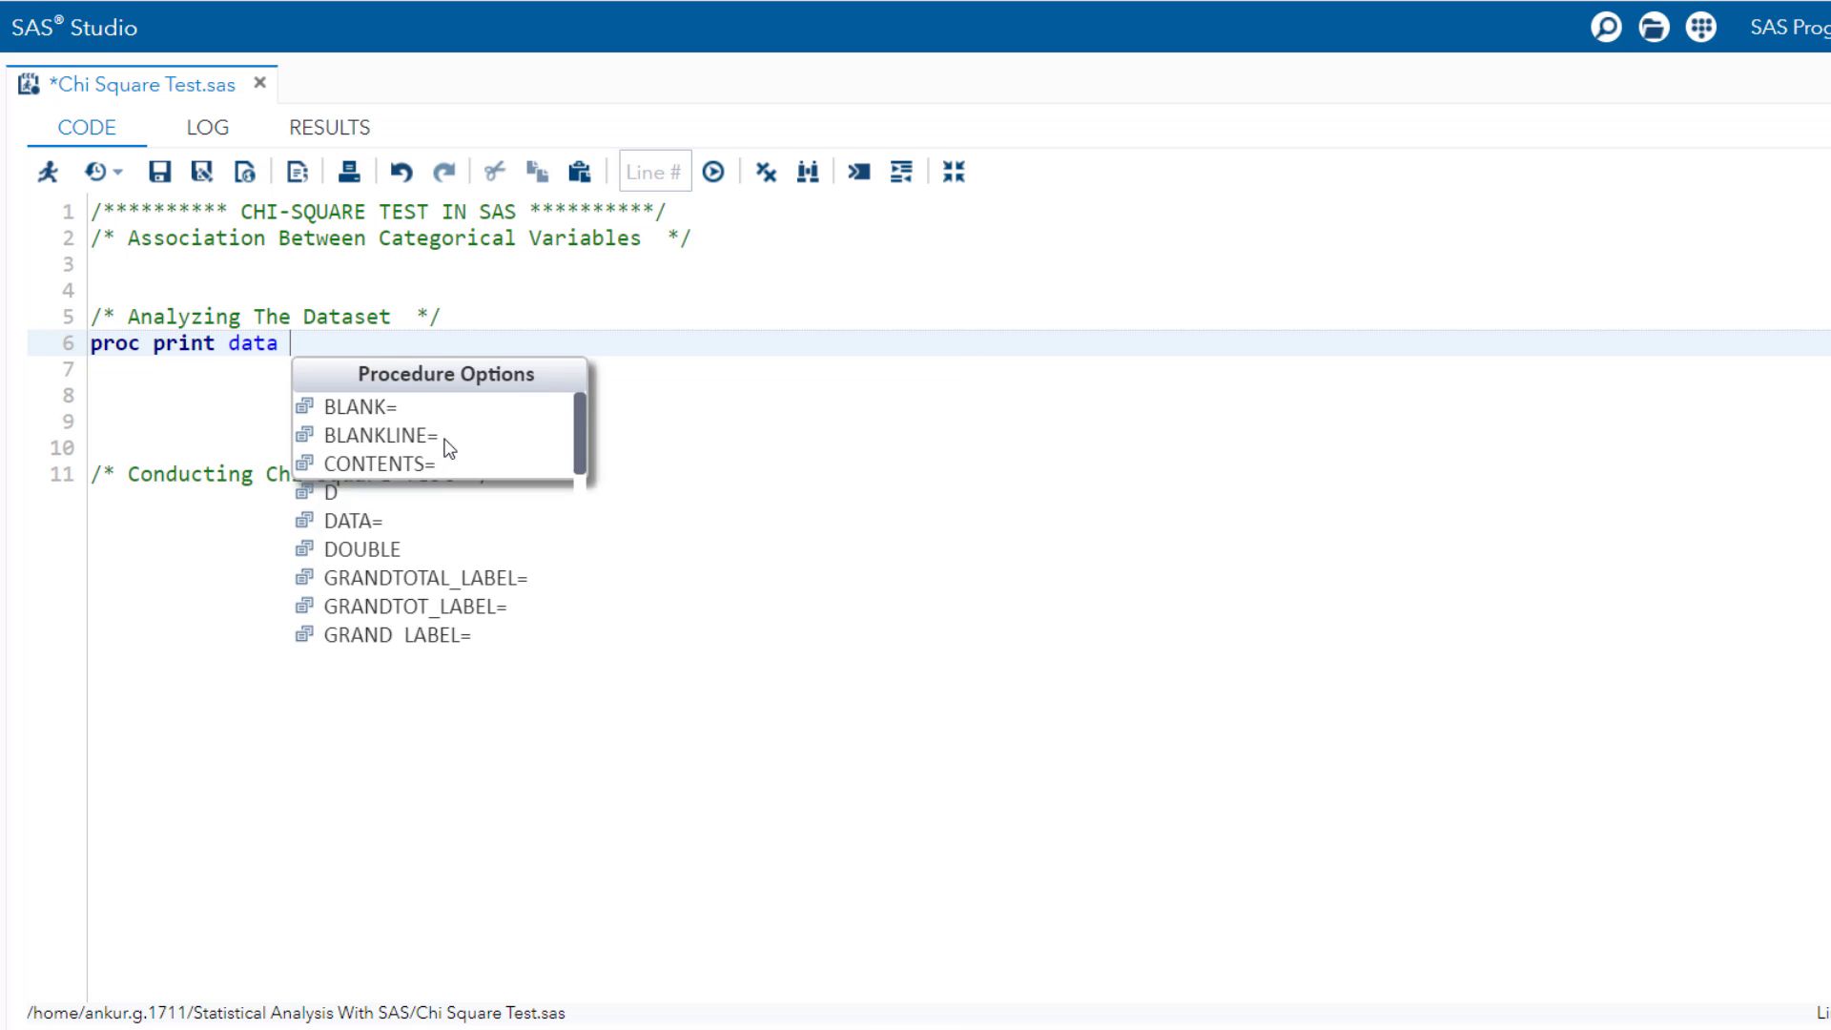
text(= em)
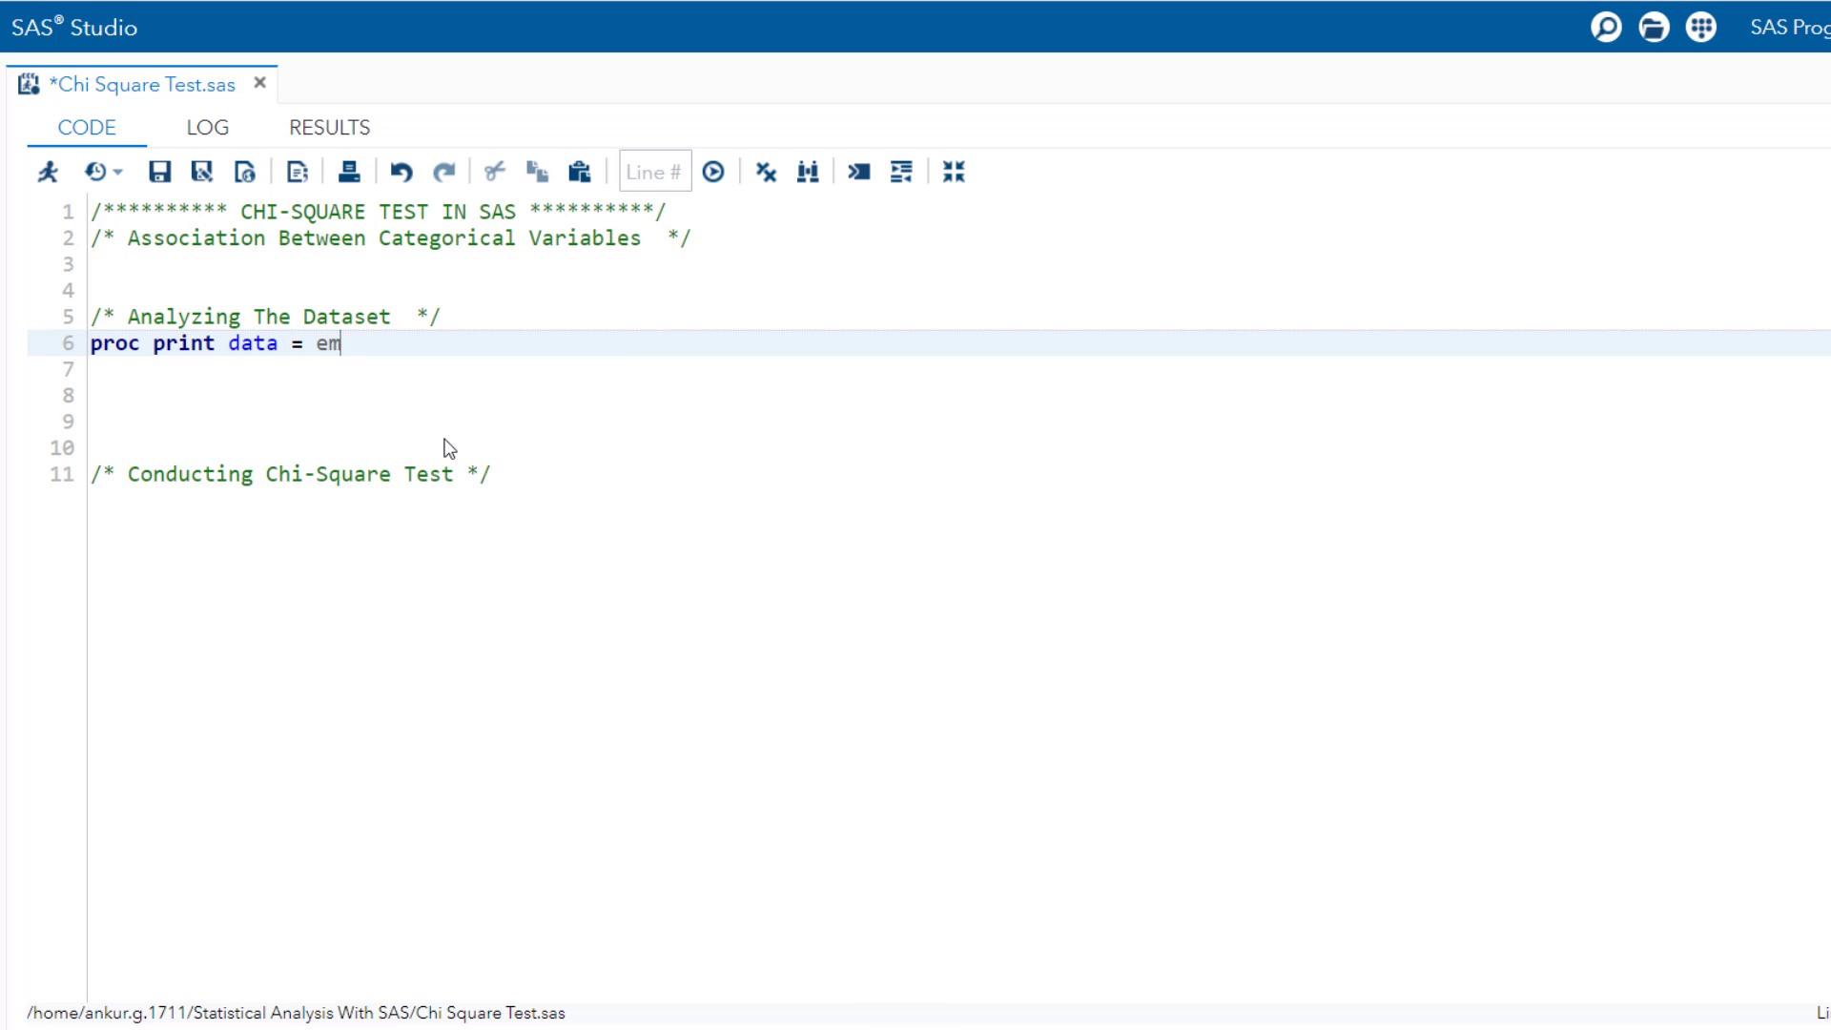
text(ail ()
text(obs )
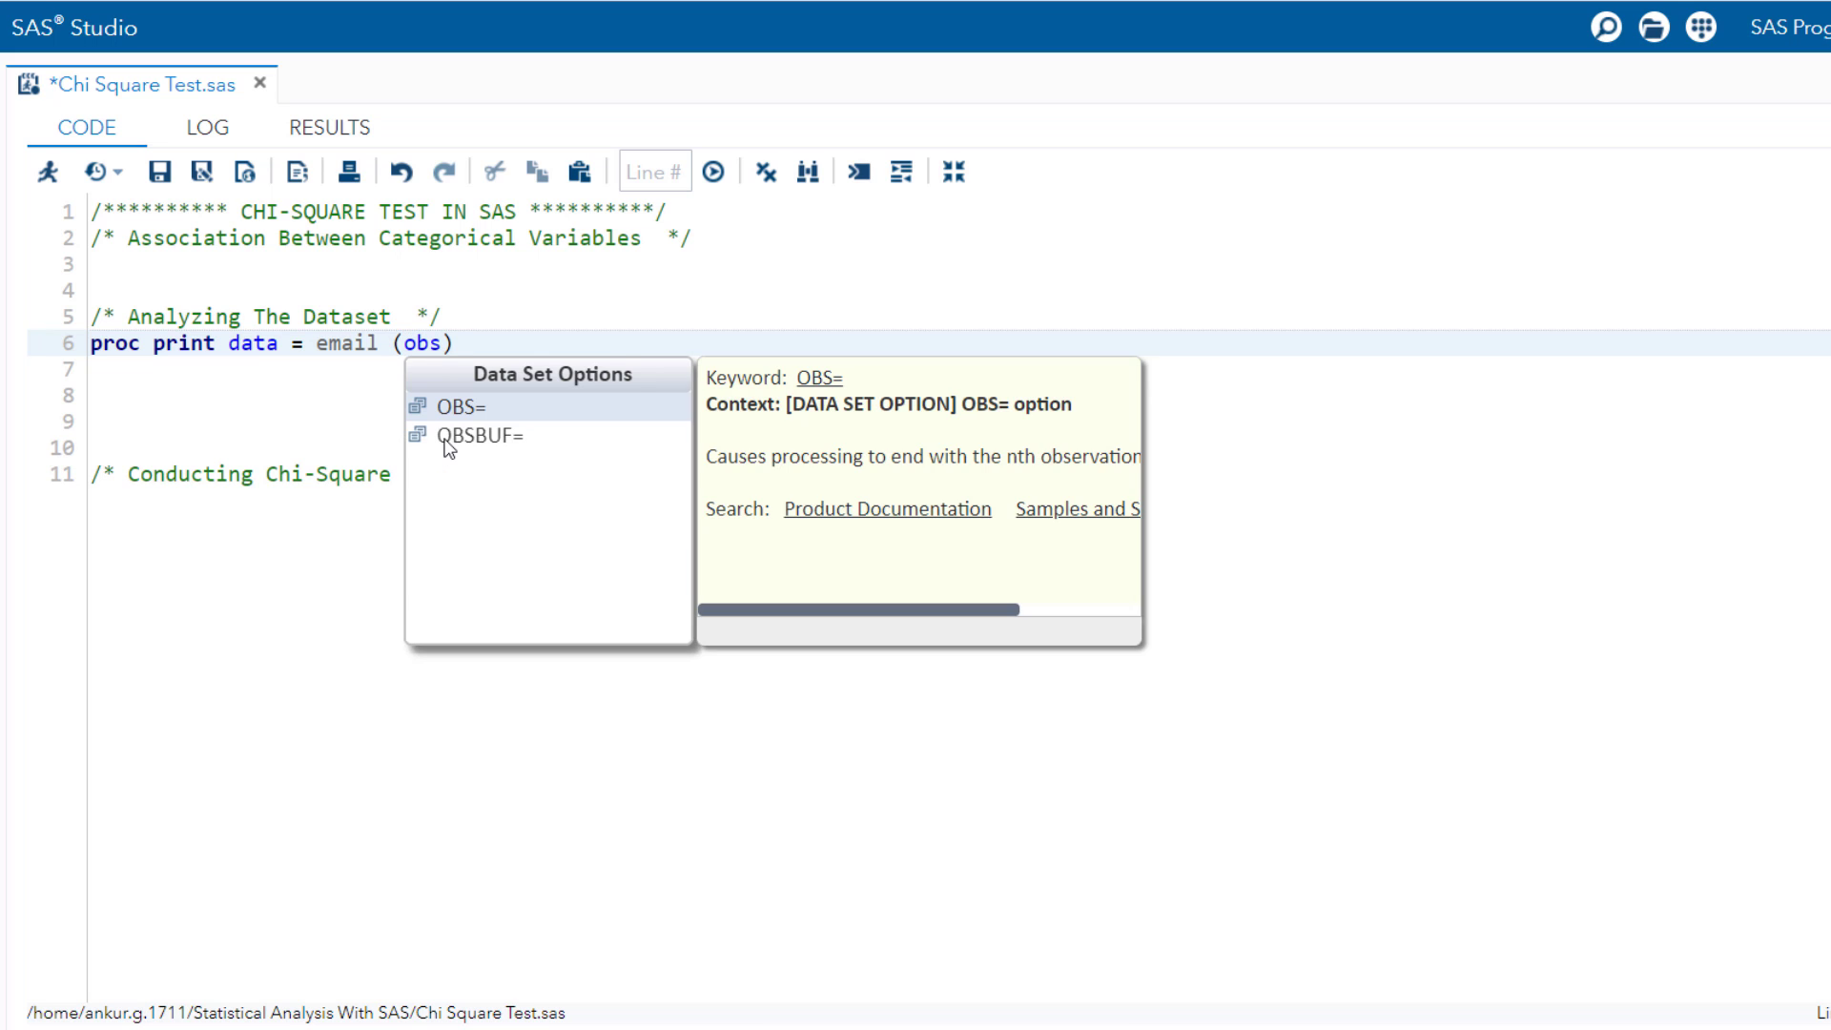
text(= 10)
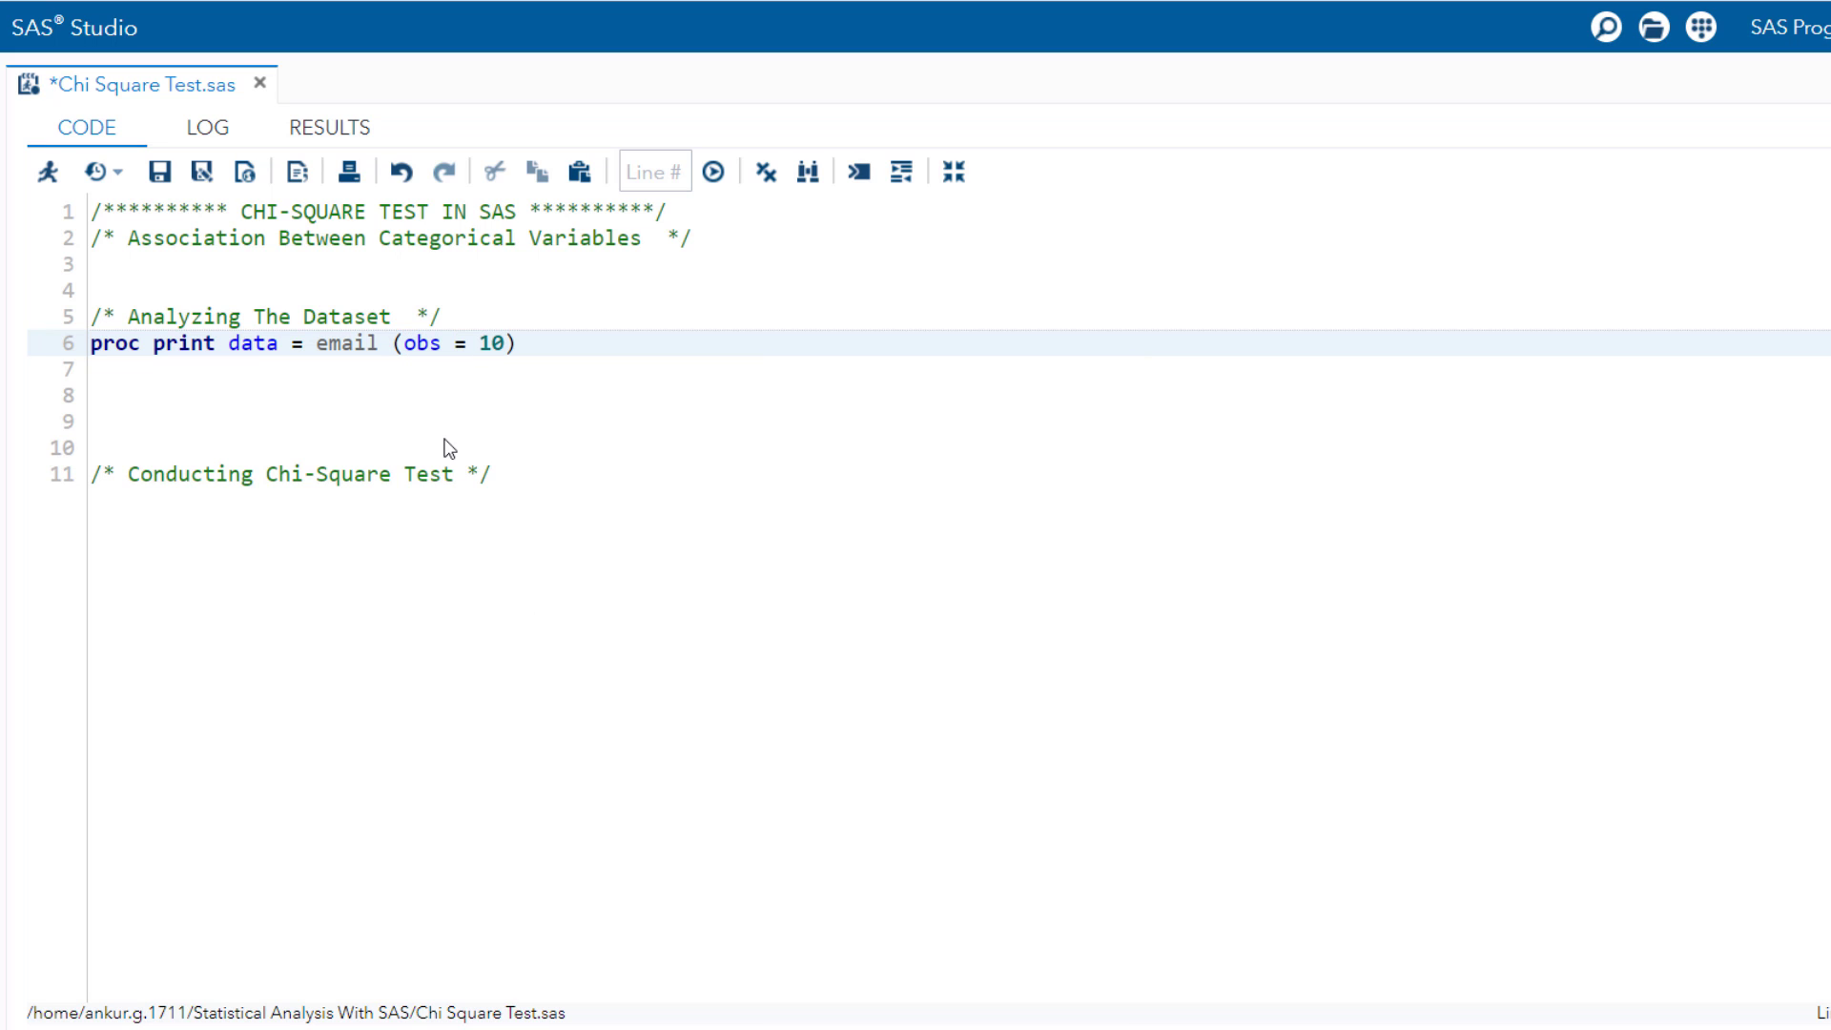
text();)
- Write proc print for email (obs = 10) with var campaign conversion, then select lines 6–8
key(Return)
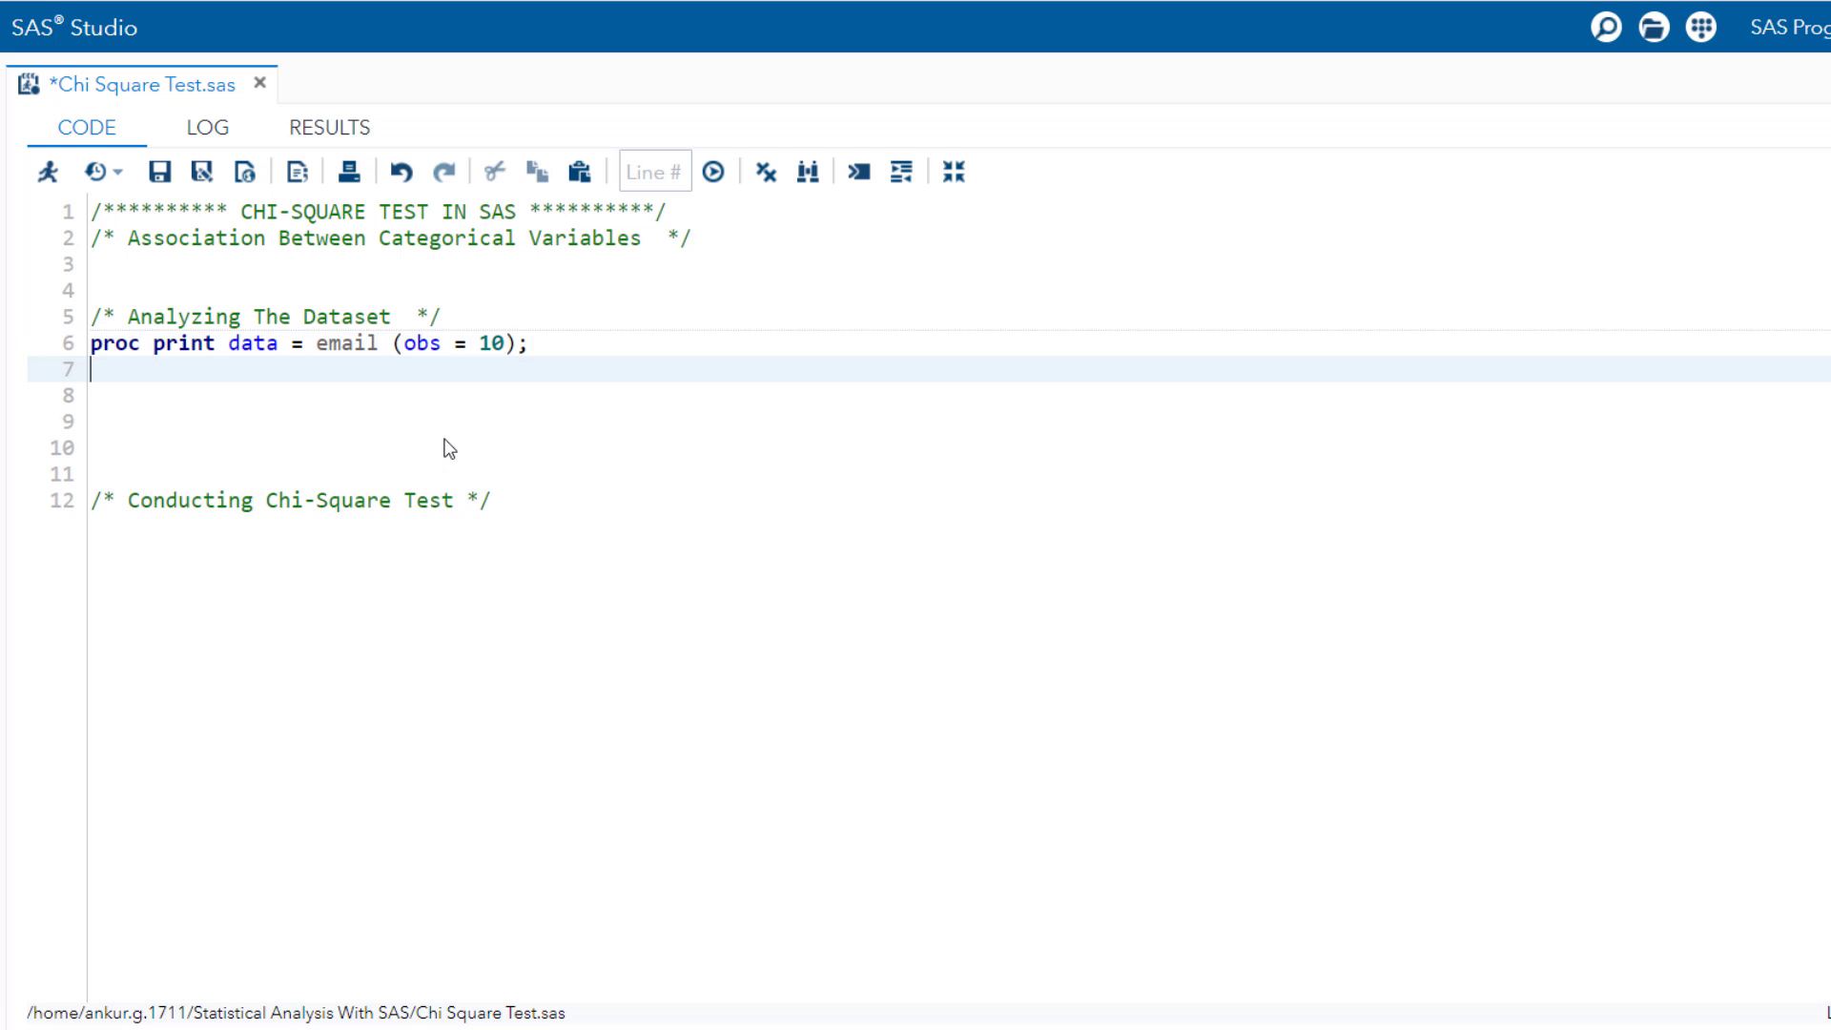
text(var c)
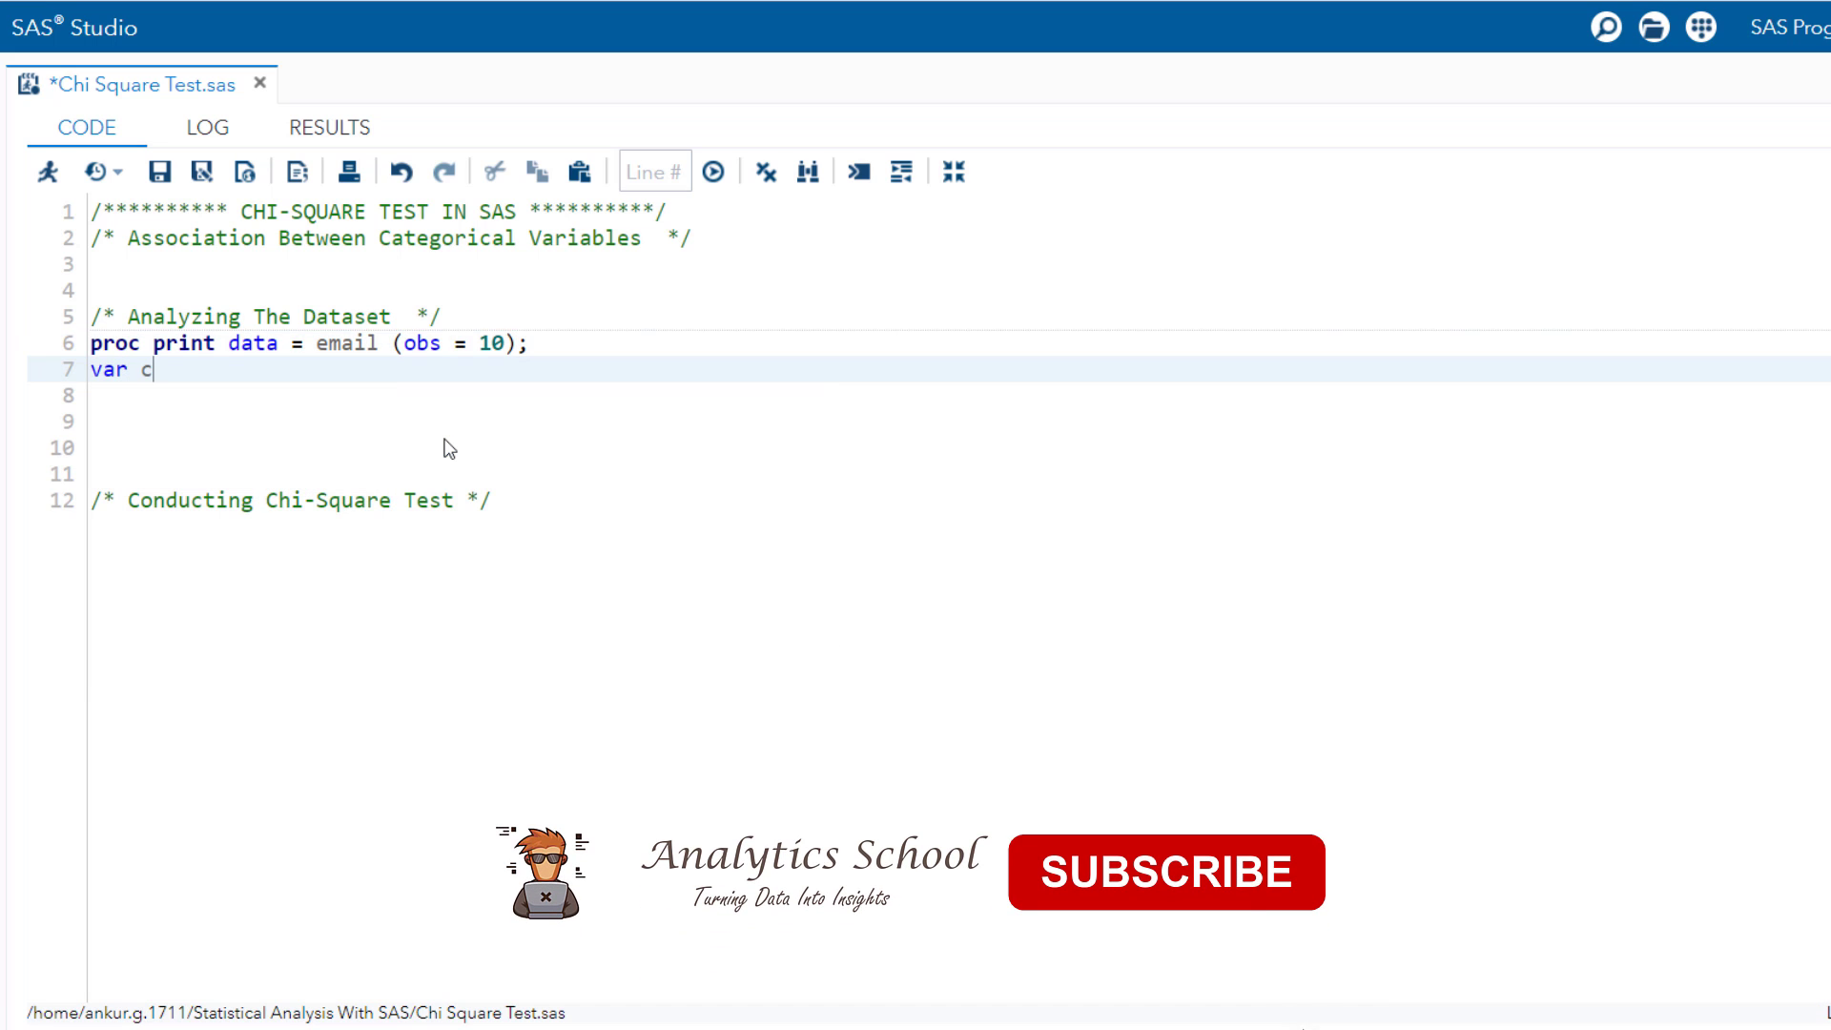
text(ampaign )
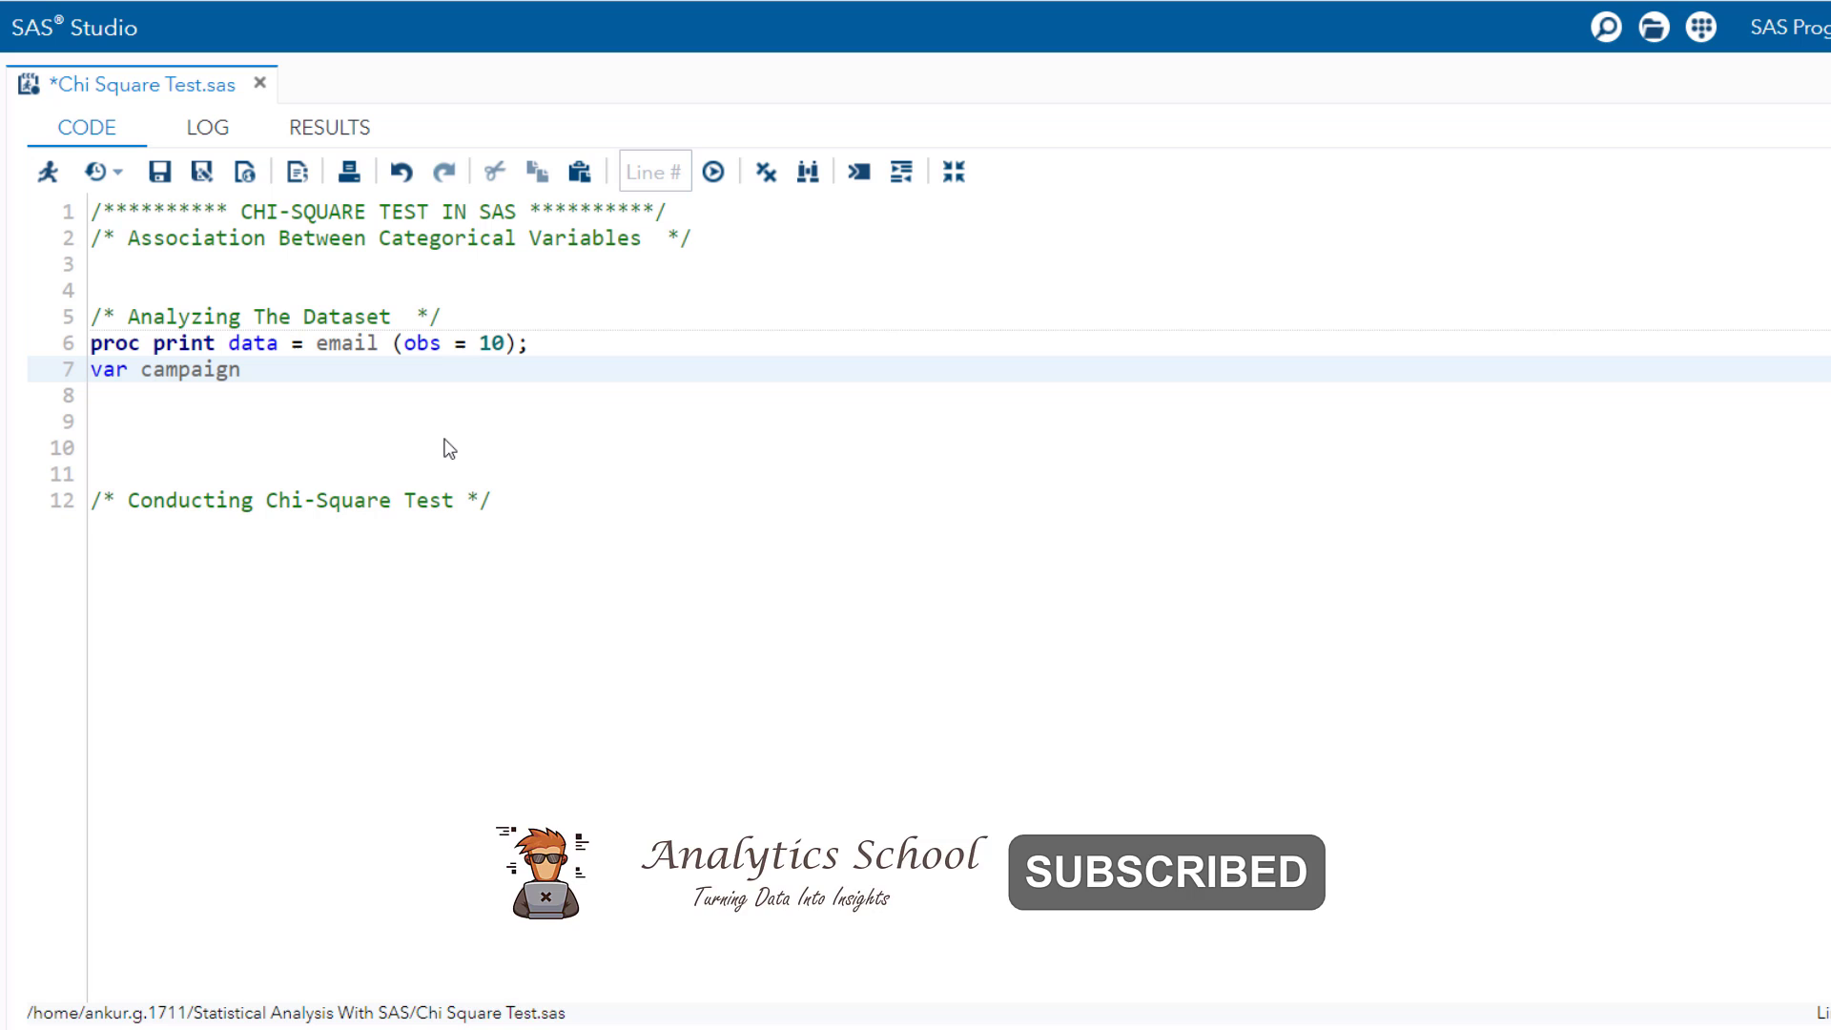
text(conversi)
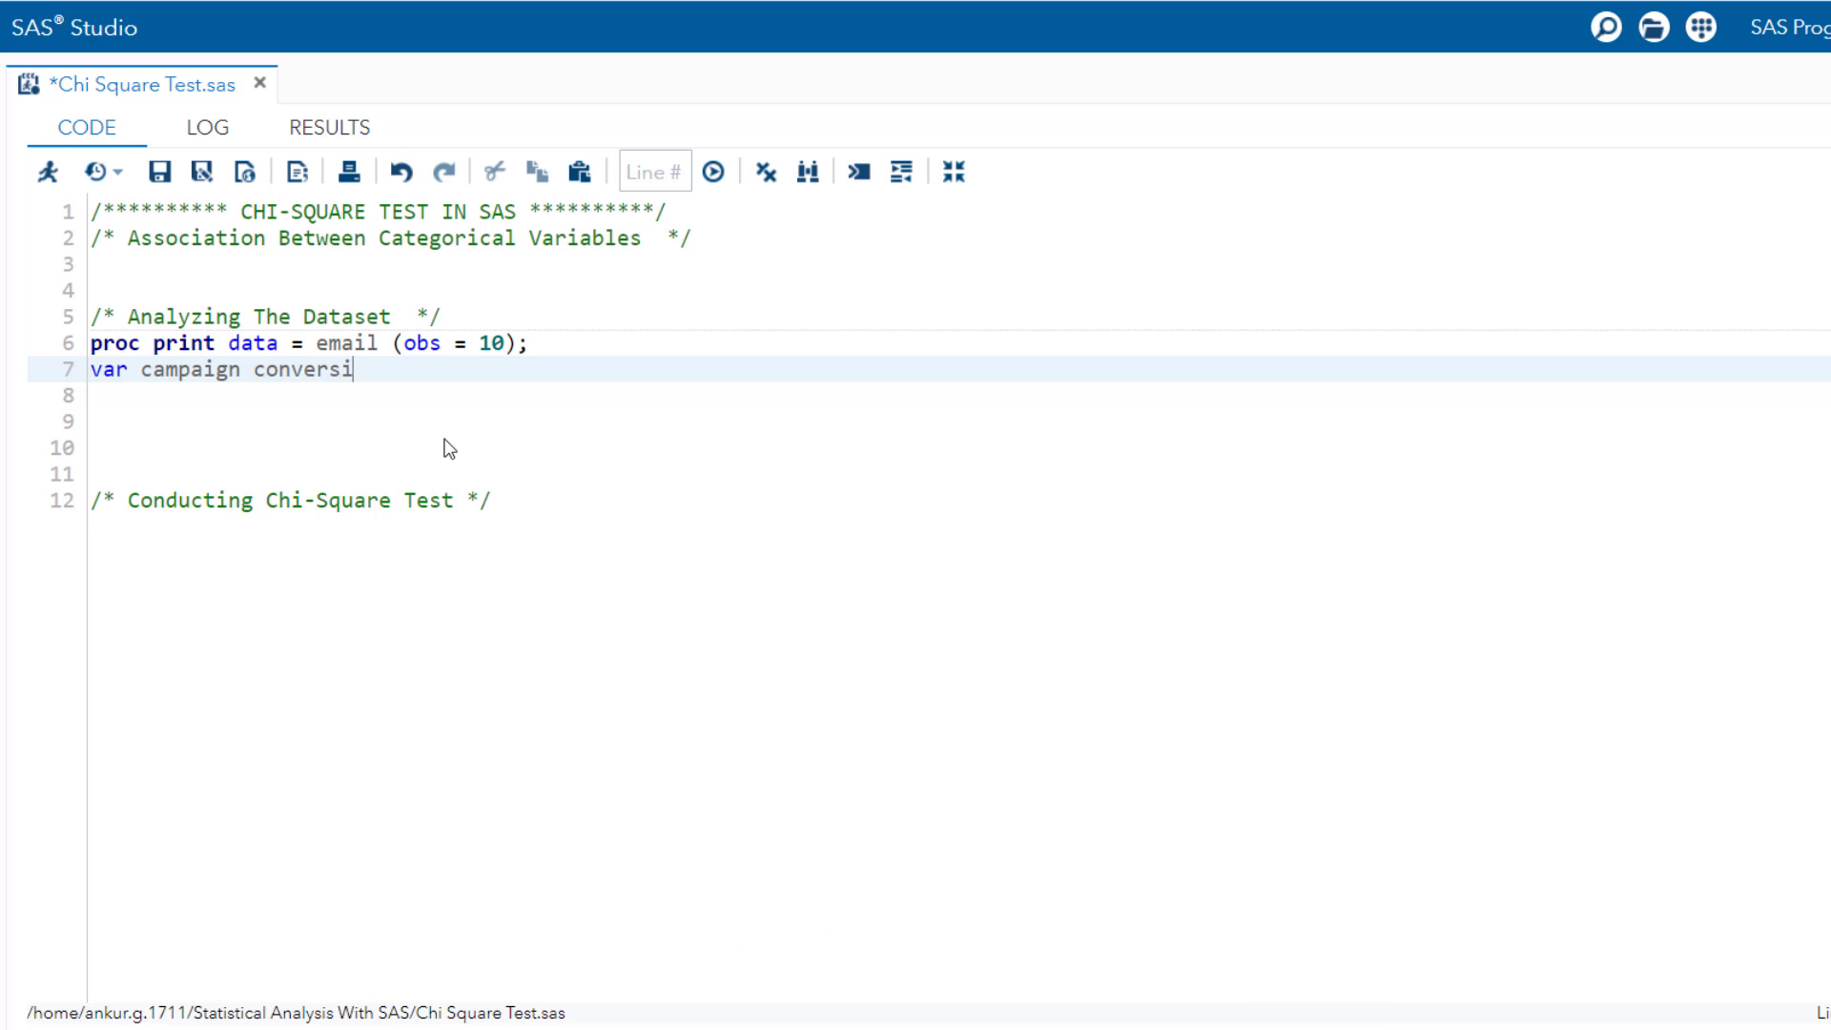
text(on)
text(;)
key(Return)
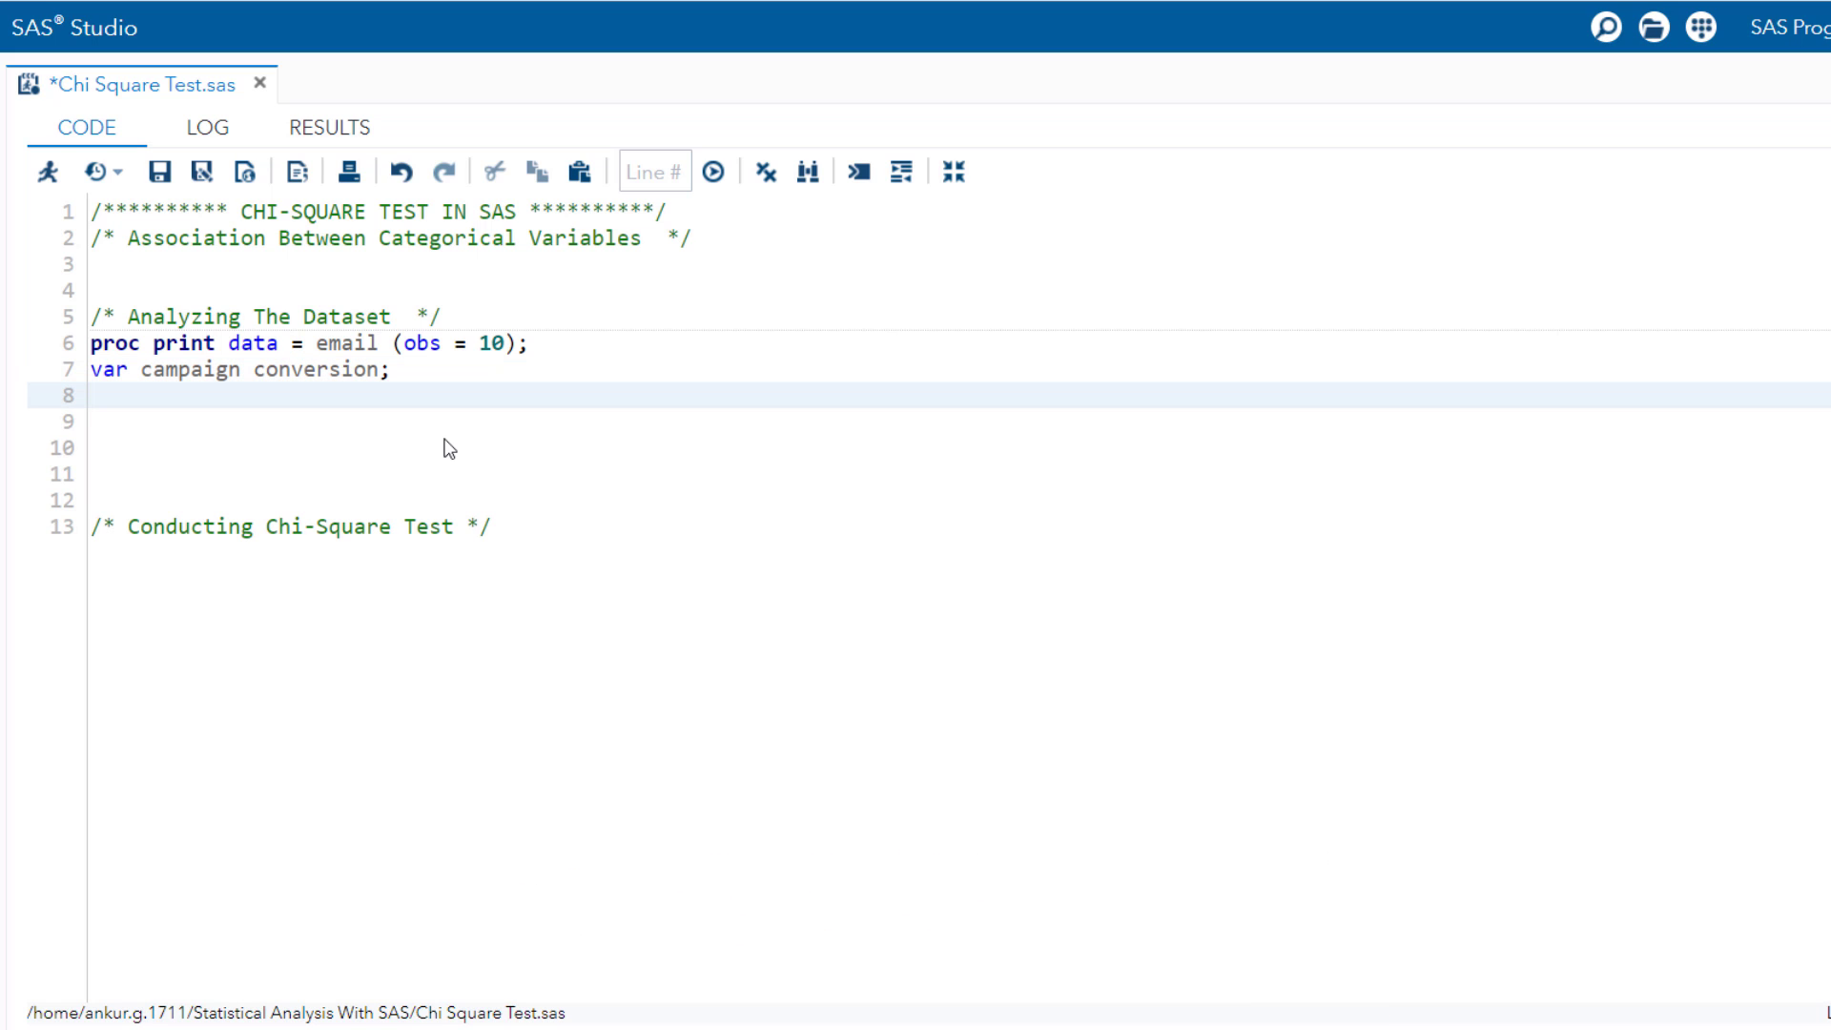
text(run;)
drag(204, 388, 39, 339)
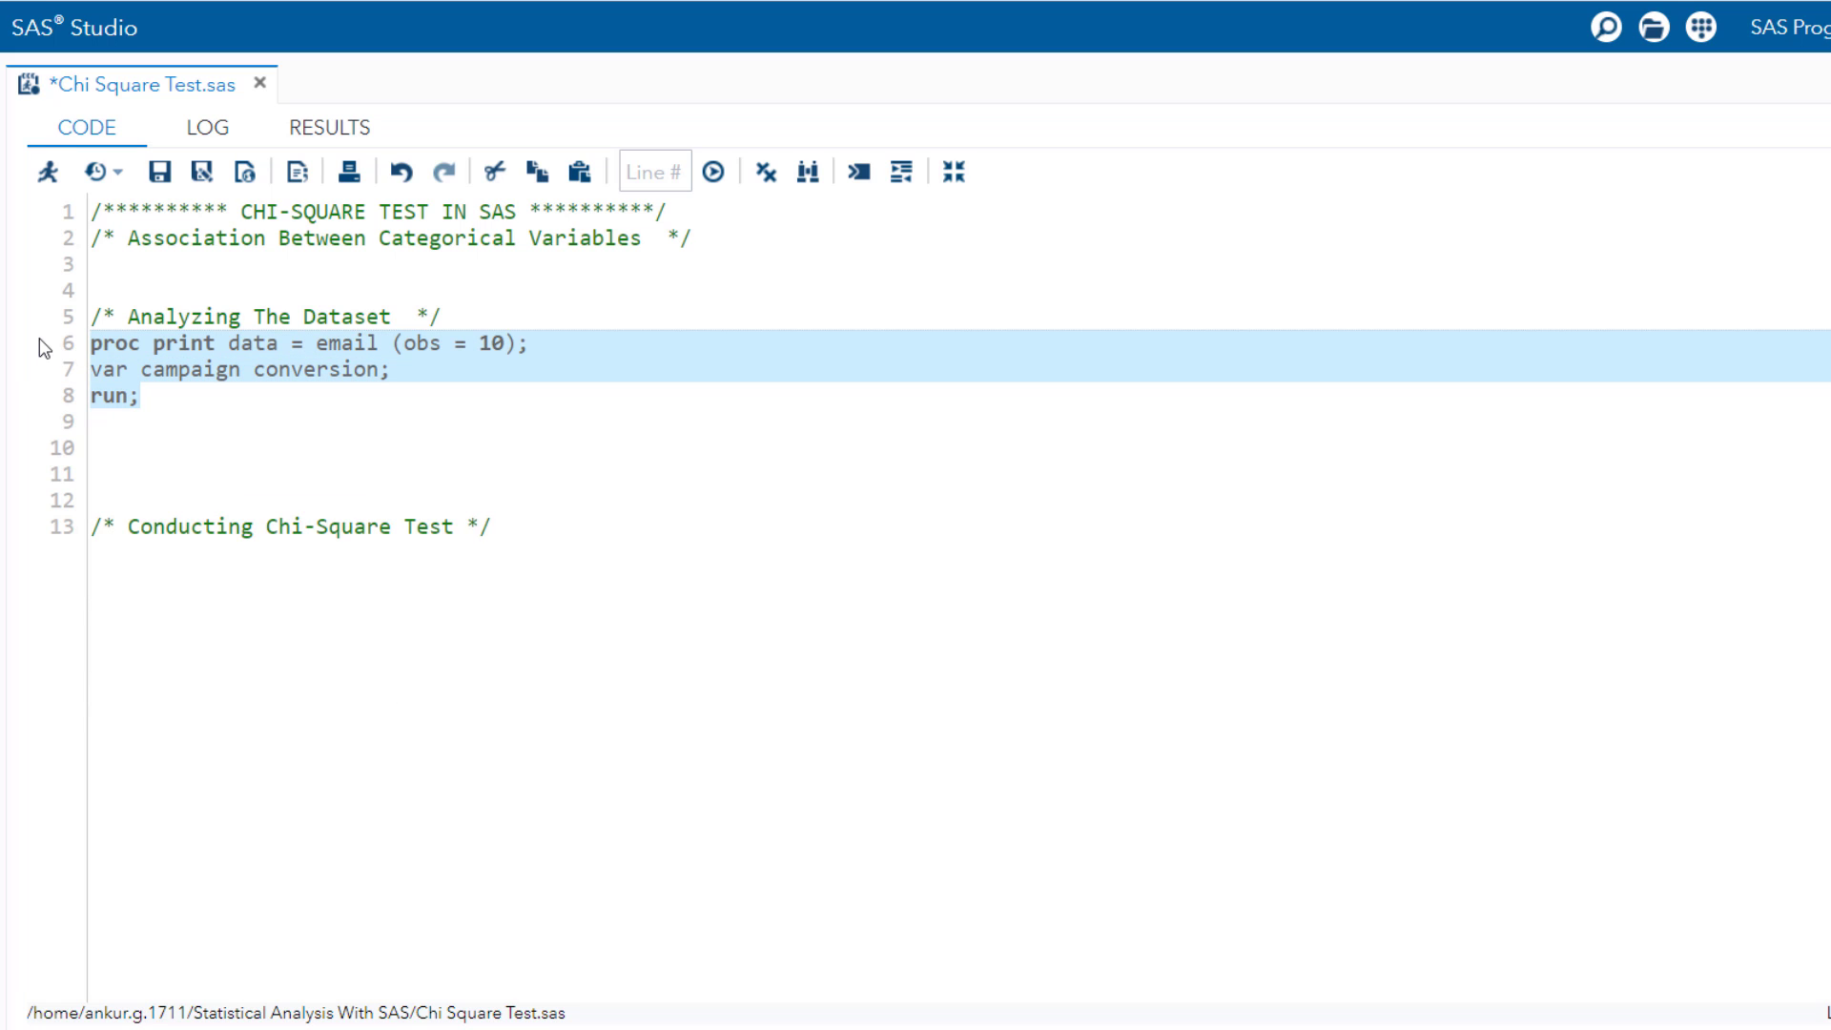
- Run the selected print step to list 10 rows of campaign and conversion
click(43, 167)
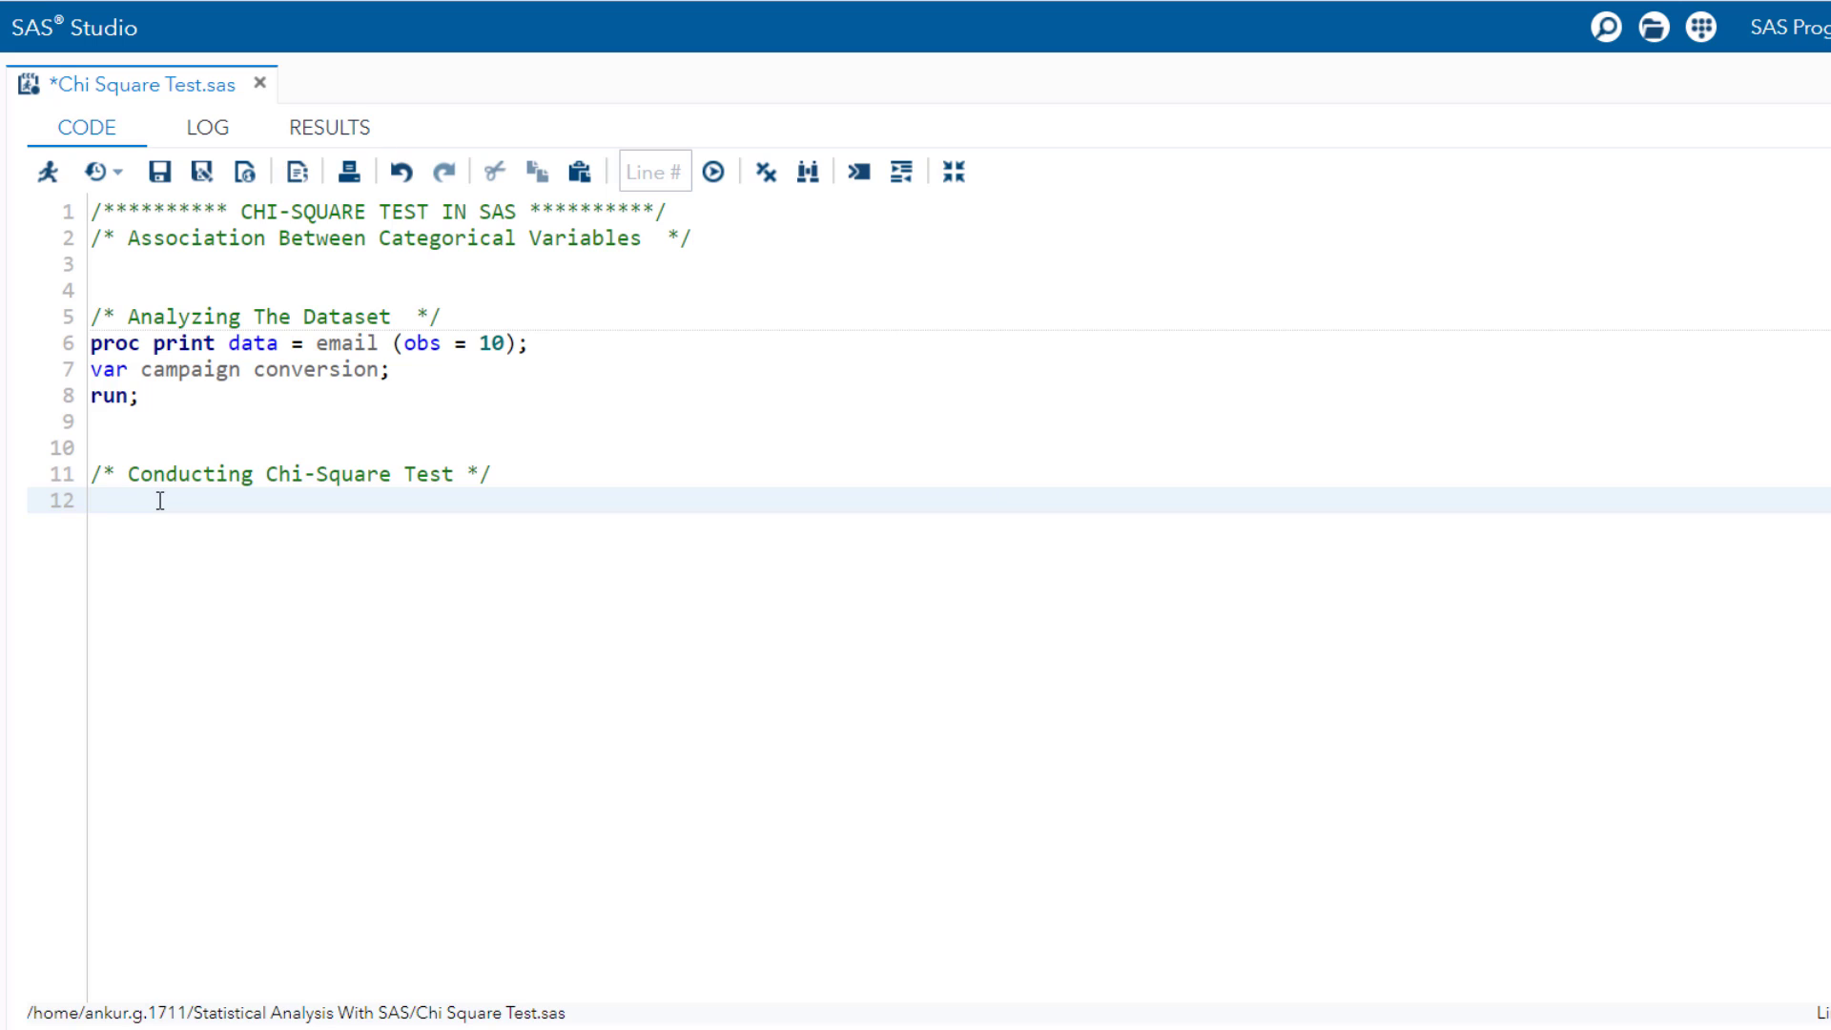
text(proc fr)
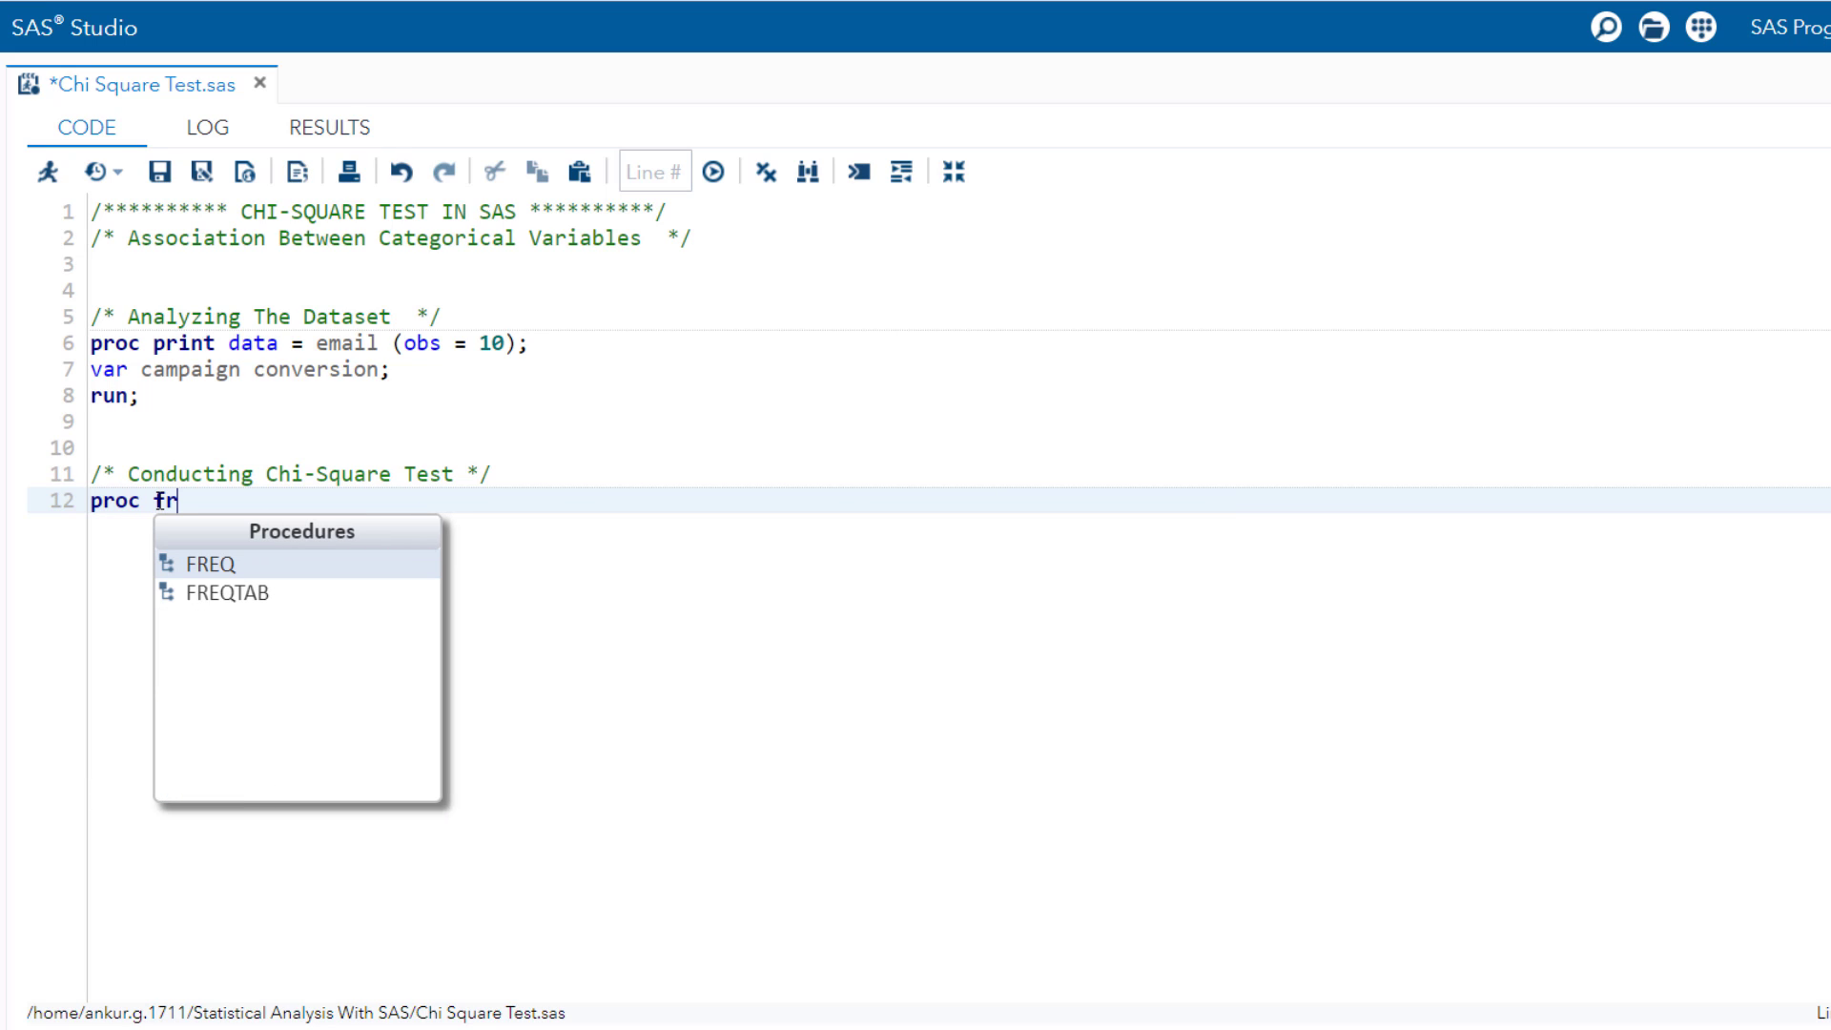
text(eq data )
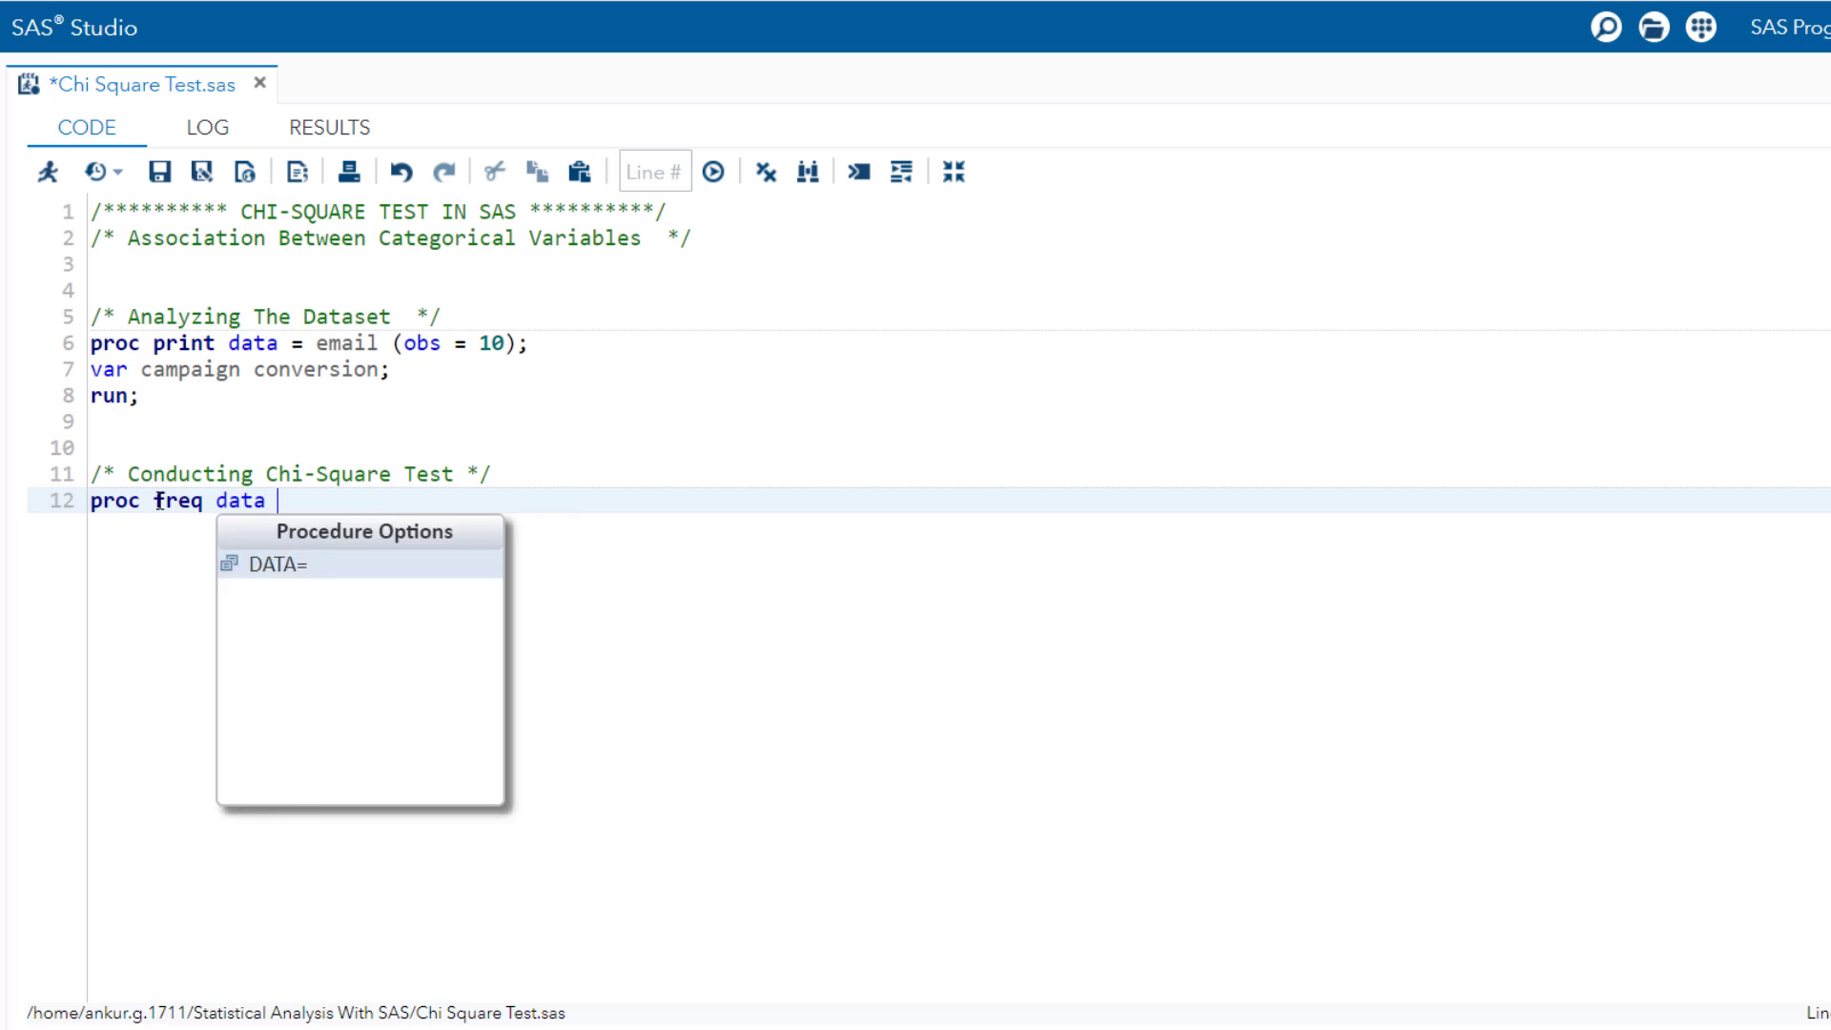
text(= emai)
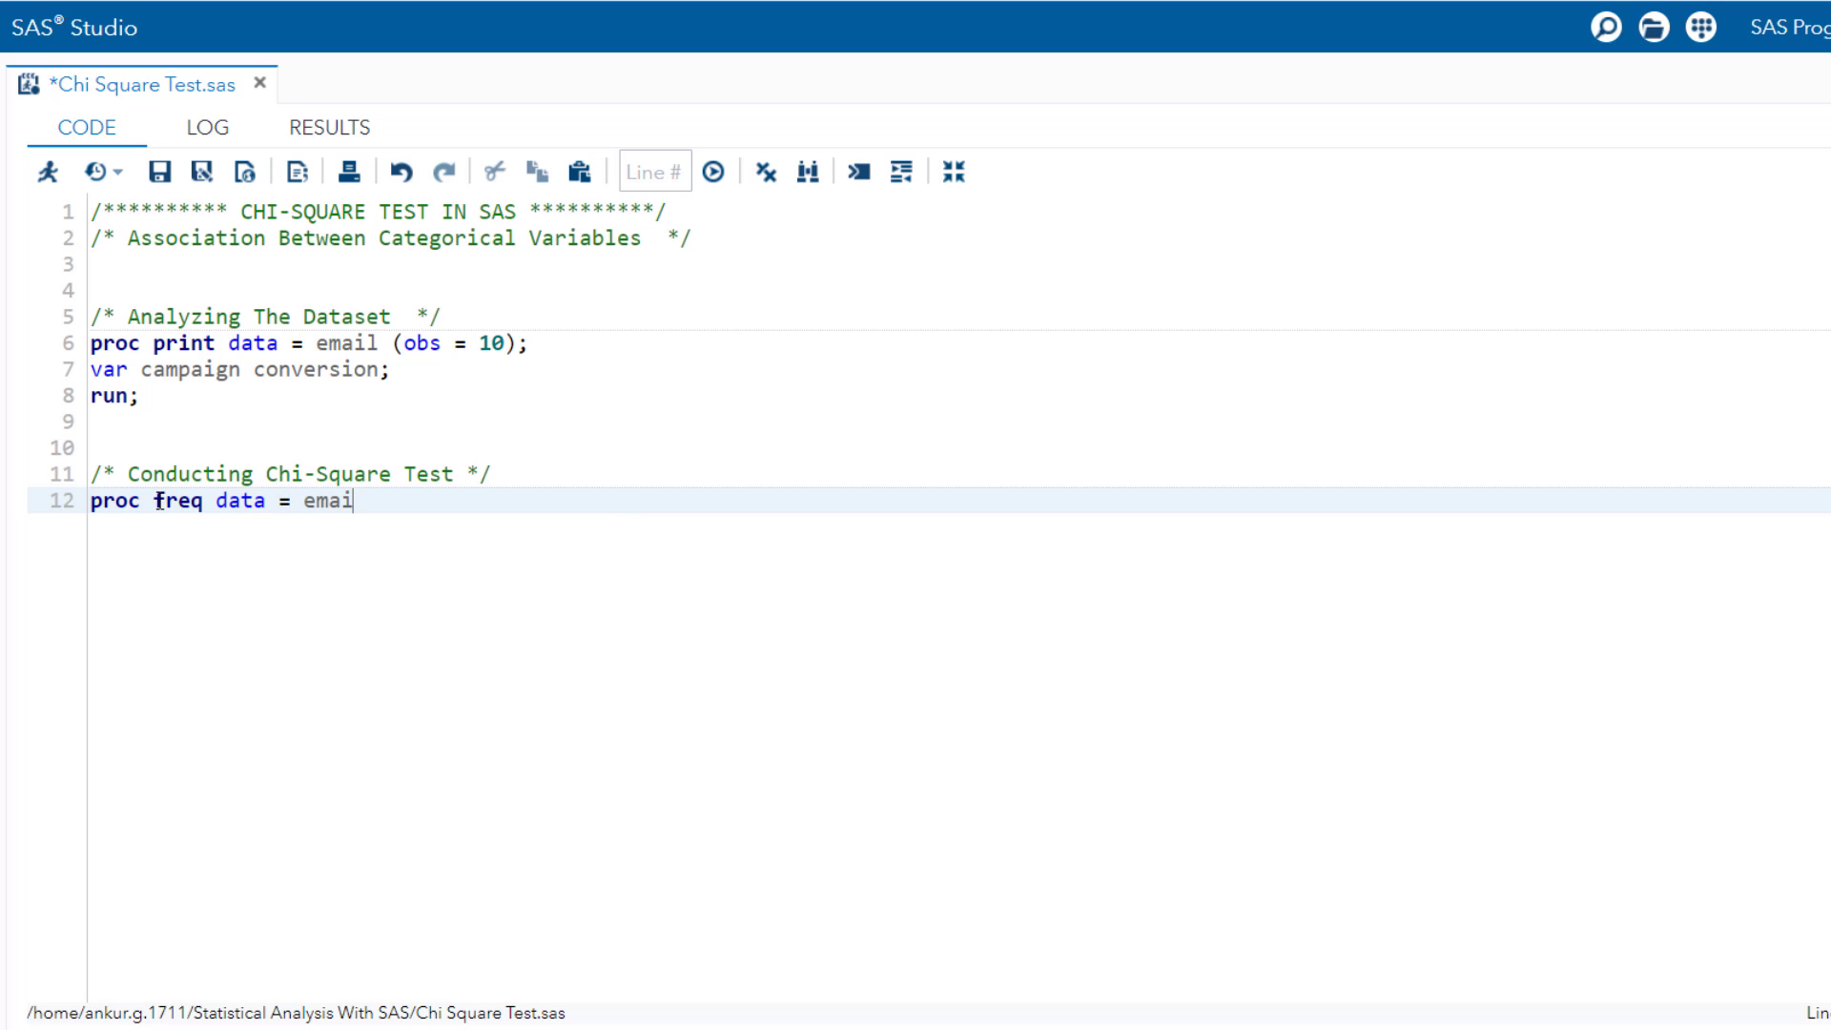
text(l)
text(;)
- Add a TABLES conversion-by-campaign / chisq statement and a 'run;' line to PROC FREQ
key(Return)
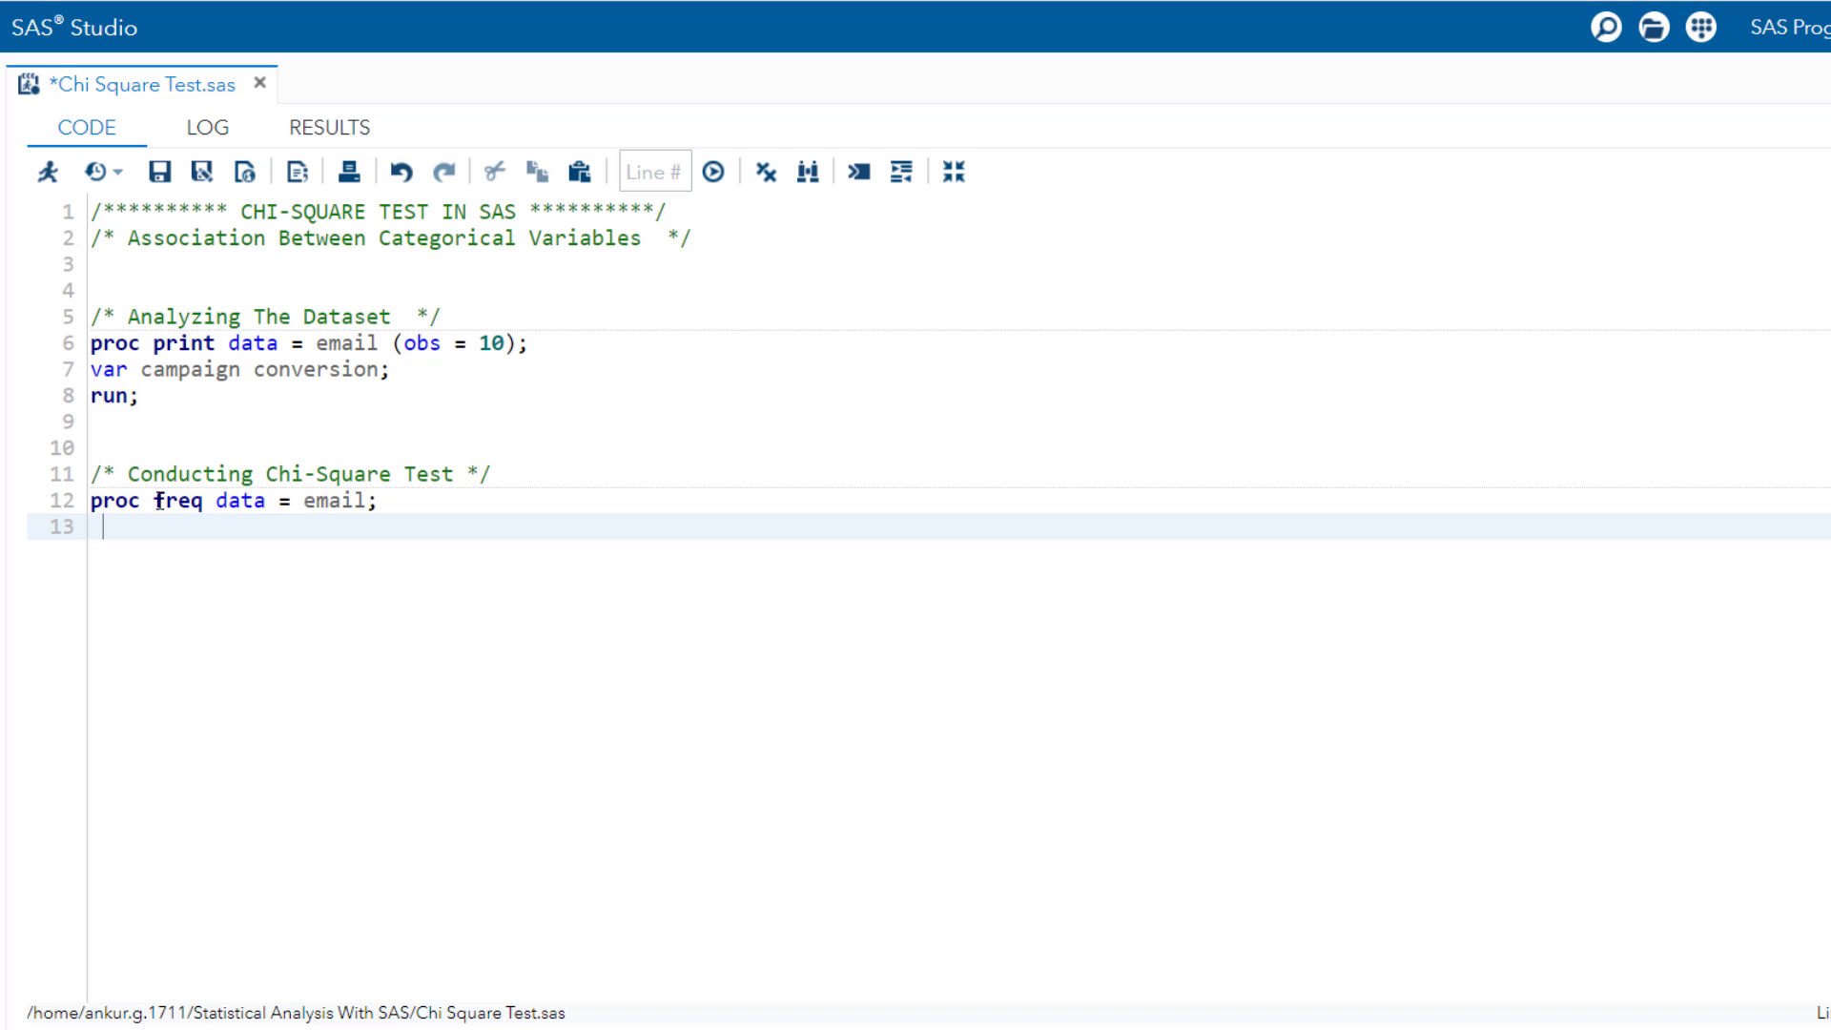
text(tab)
key(Down)
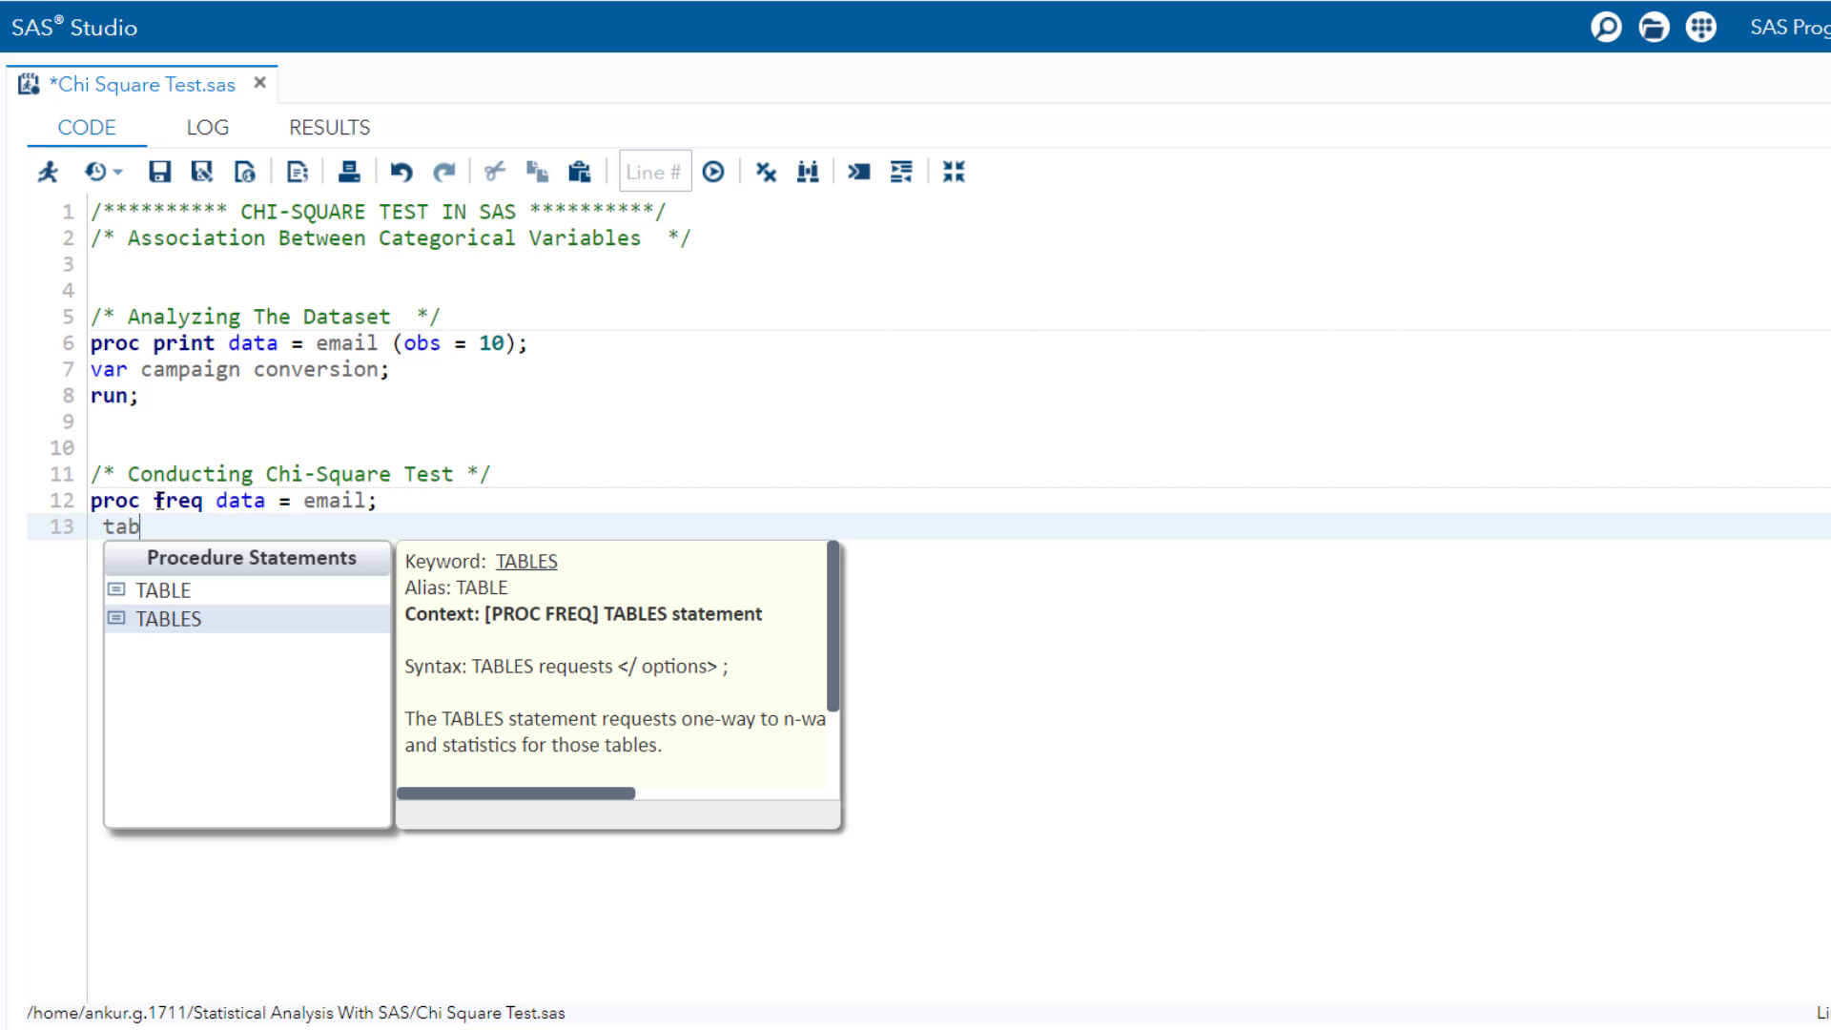
key(Return)
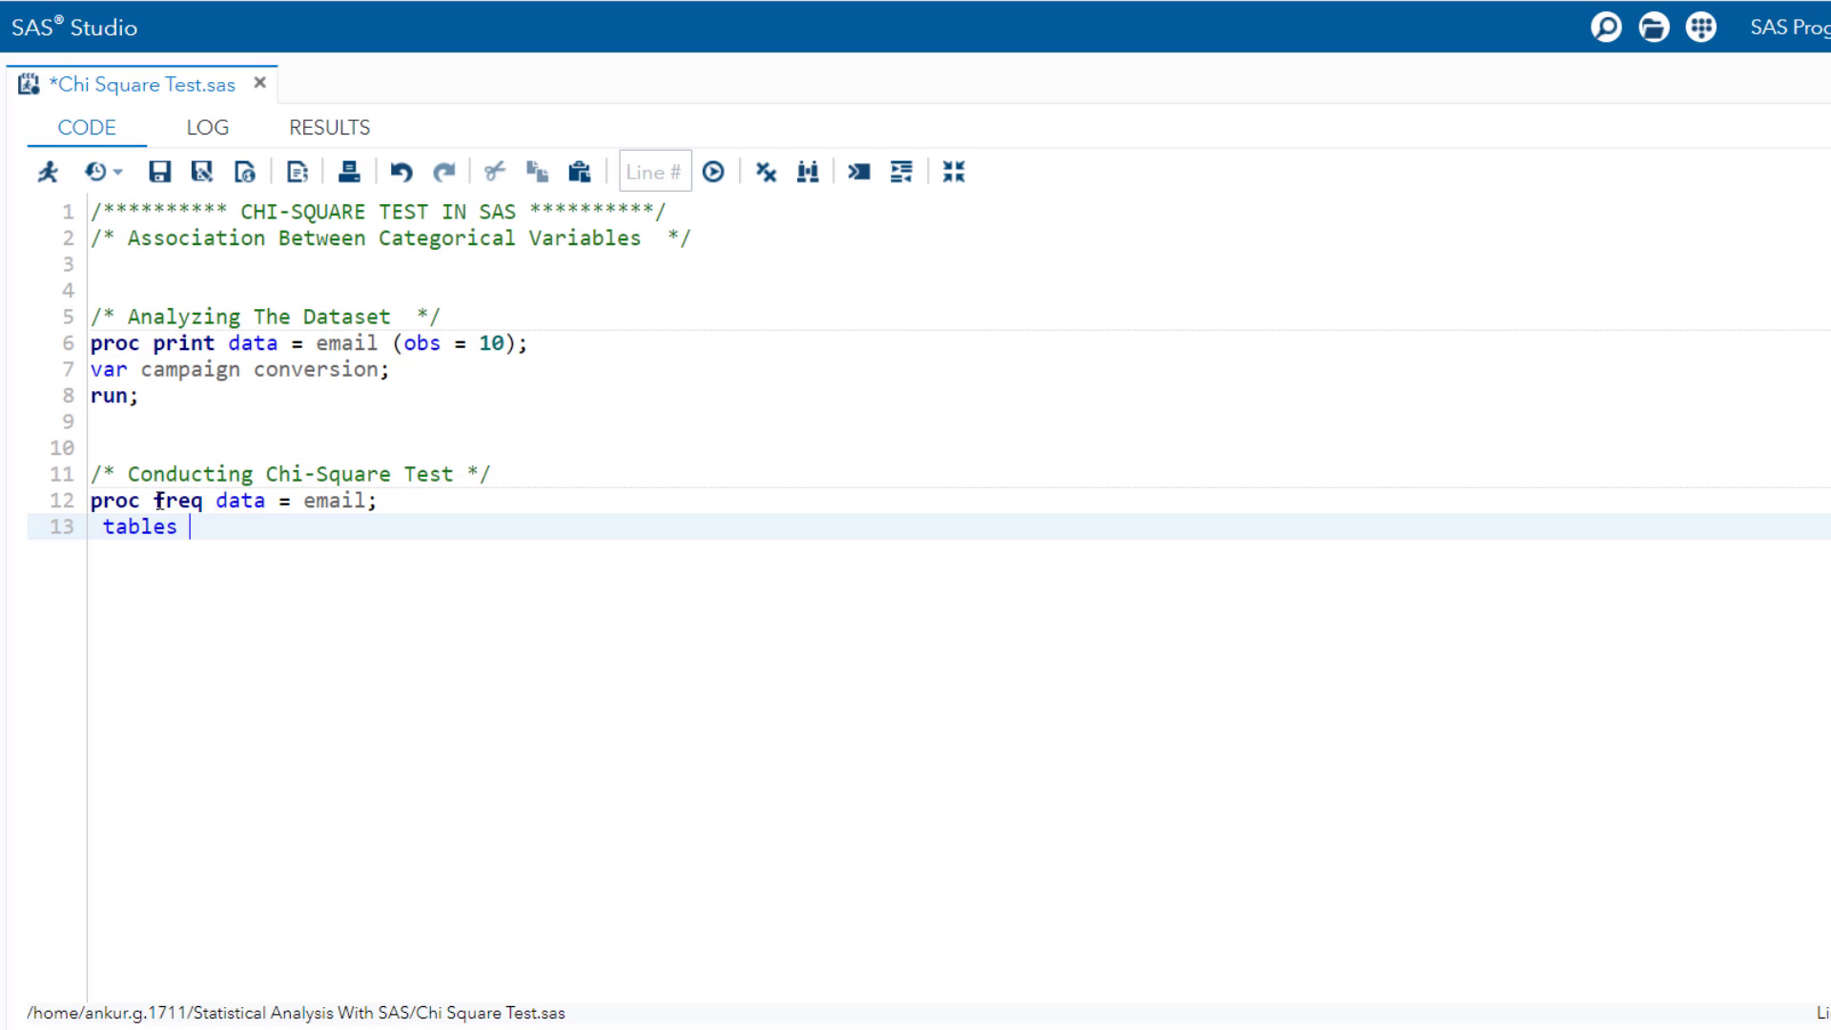
text(conversi)
text(on )
text(* camp)
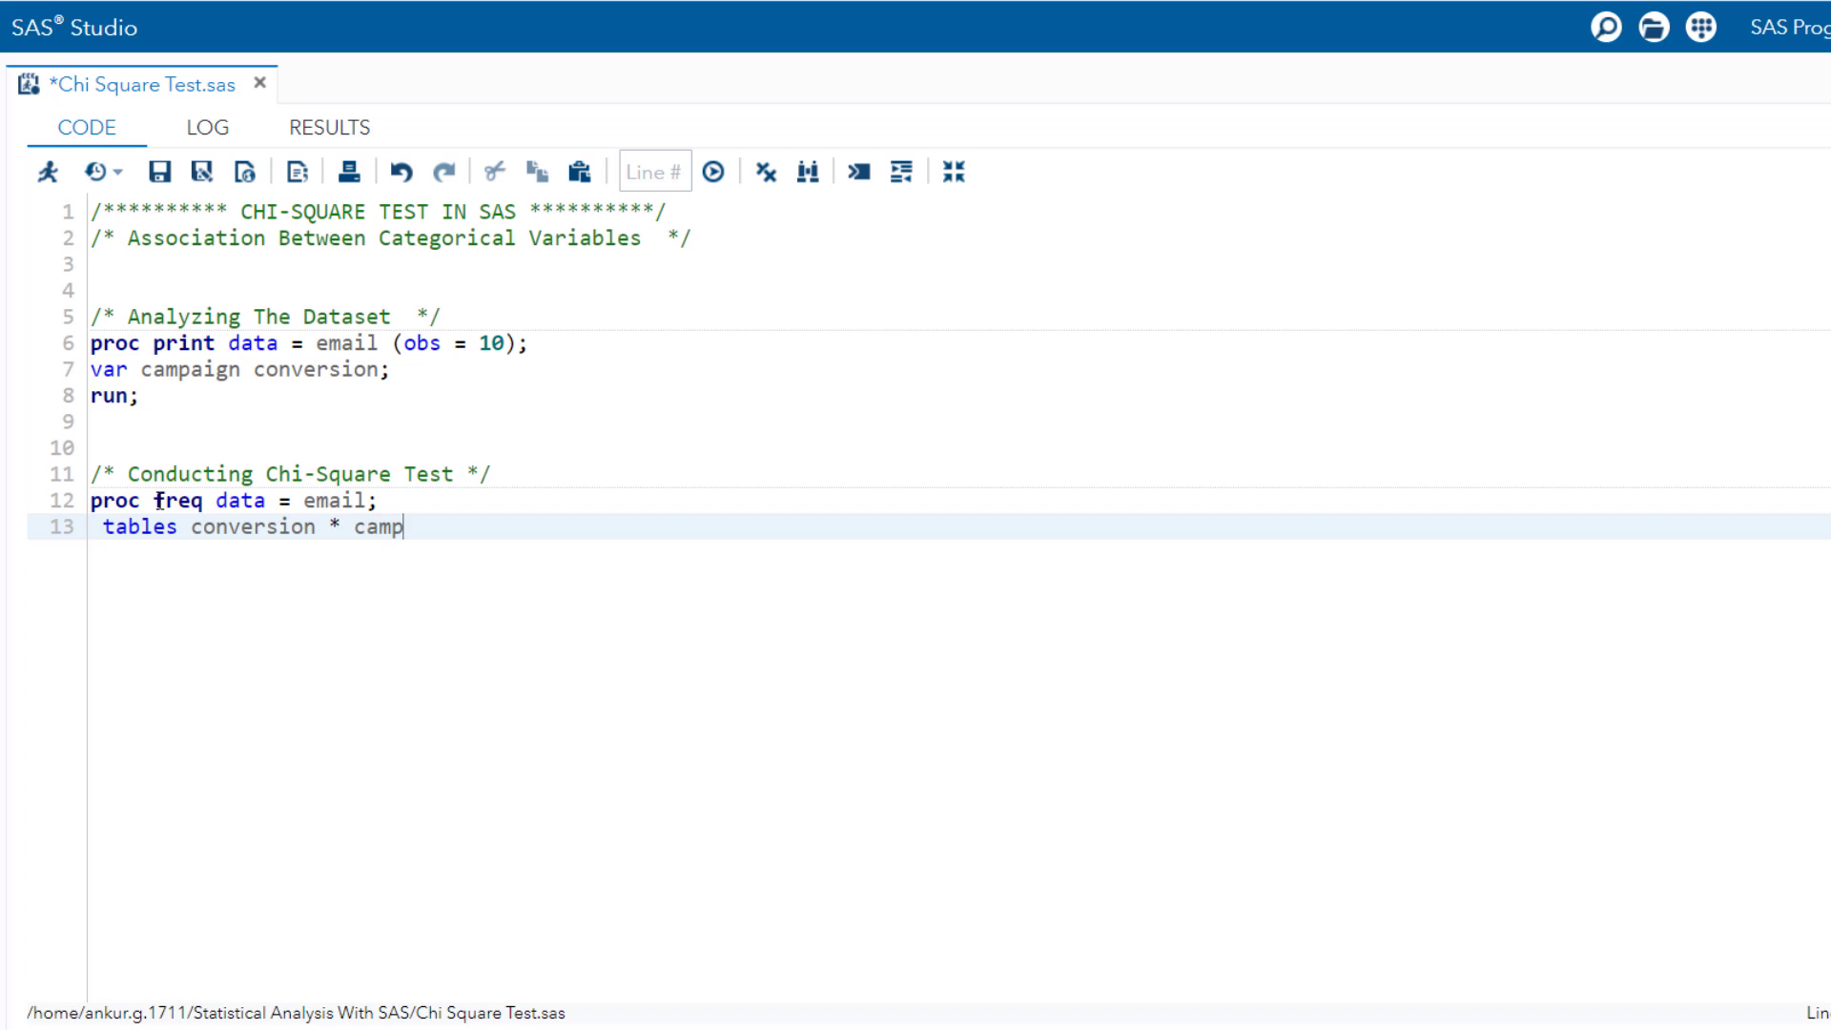
text(ai)
text(gn / )
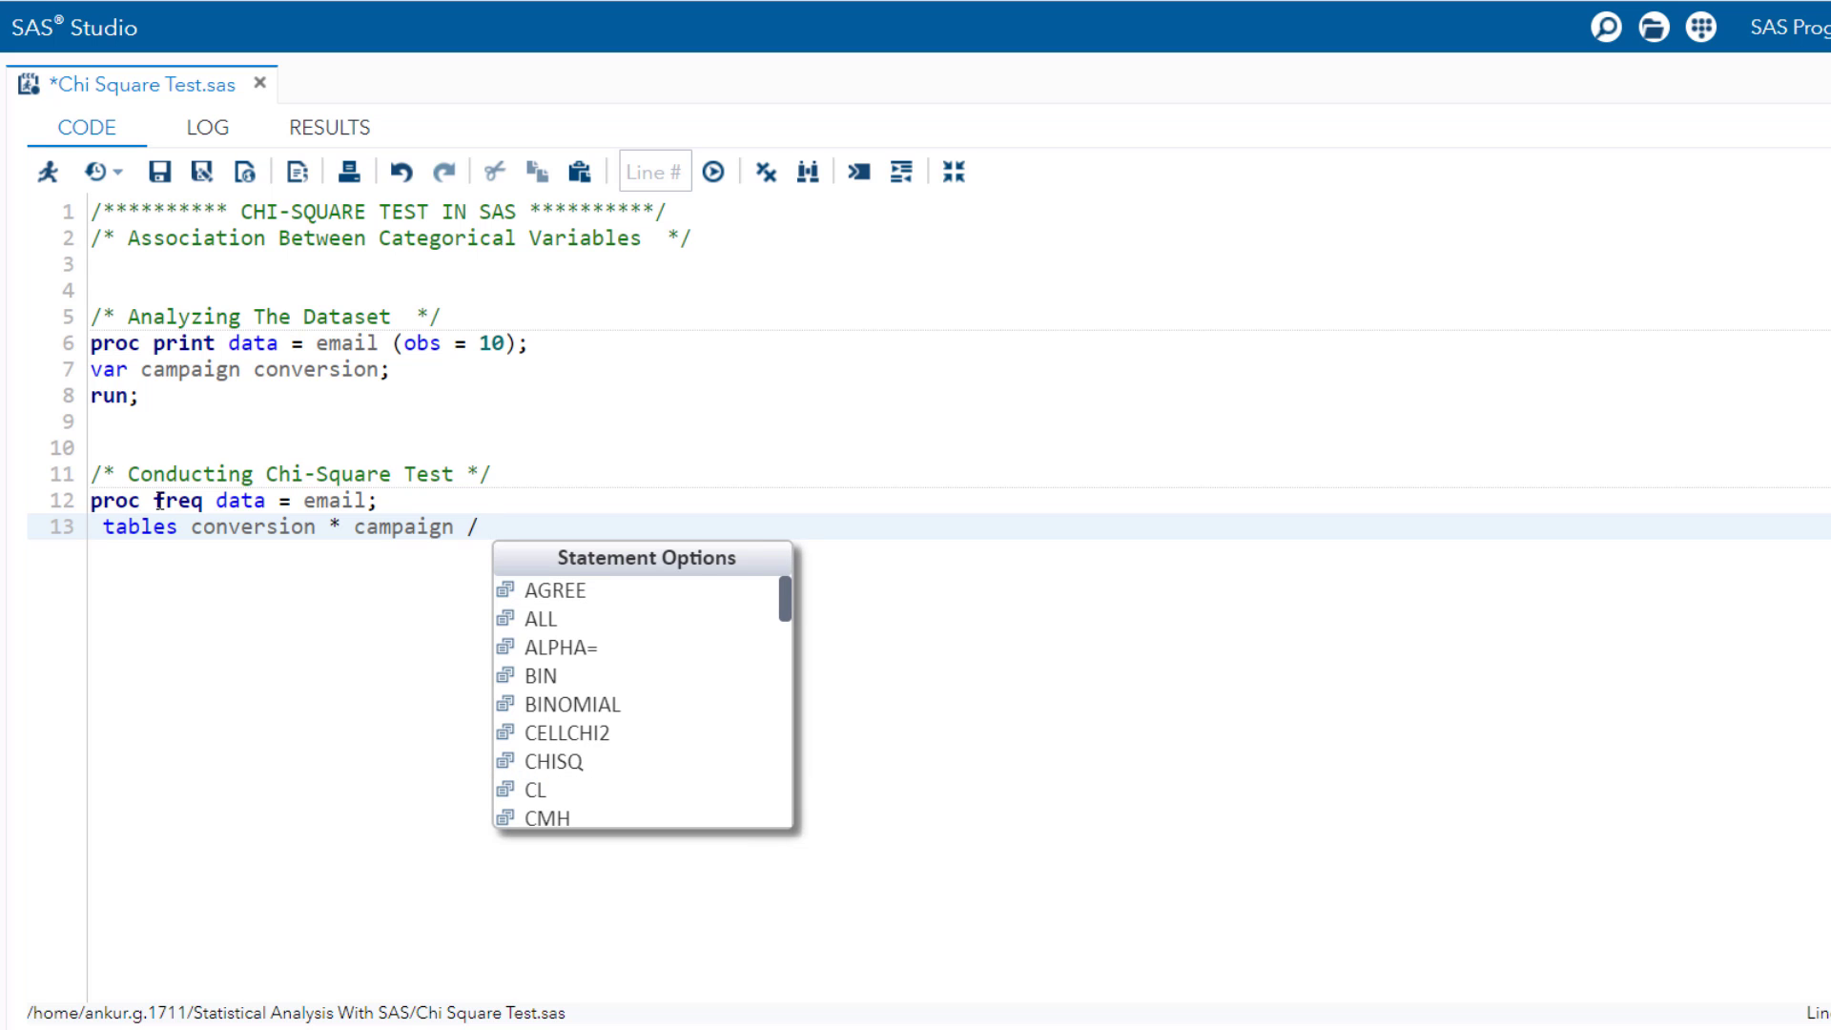
text(chi)
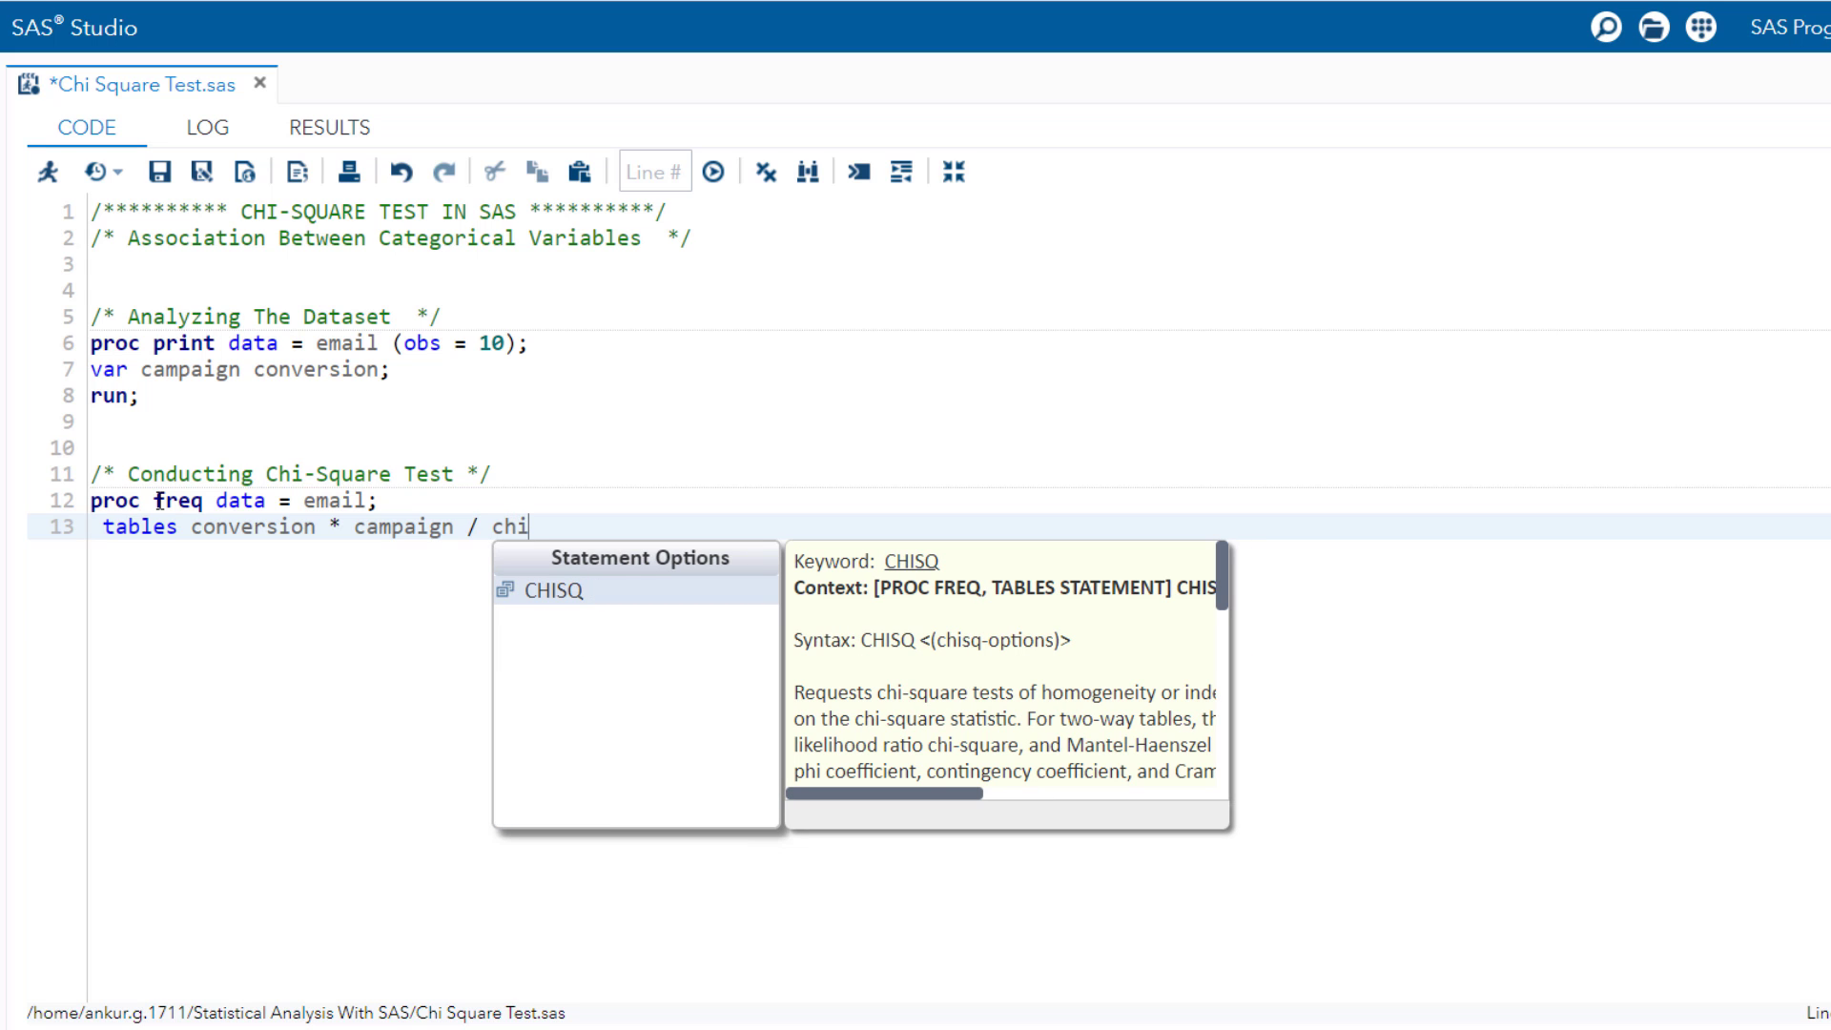
text(sq)
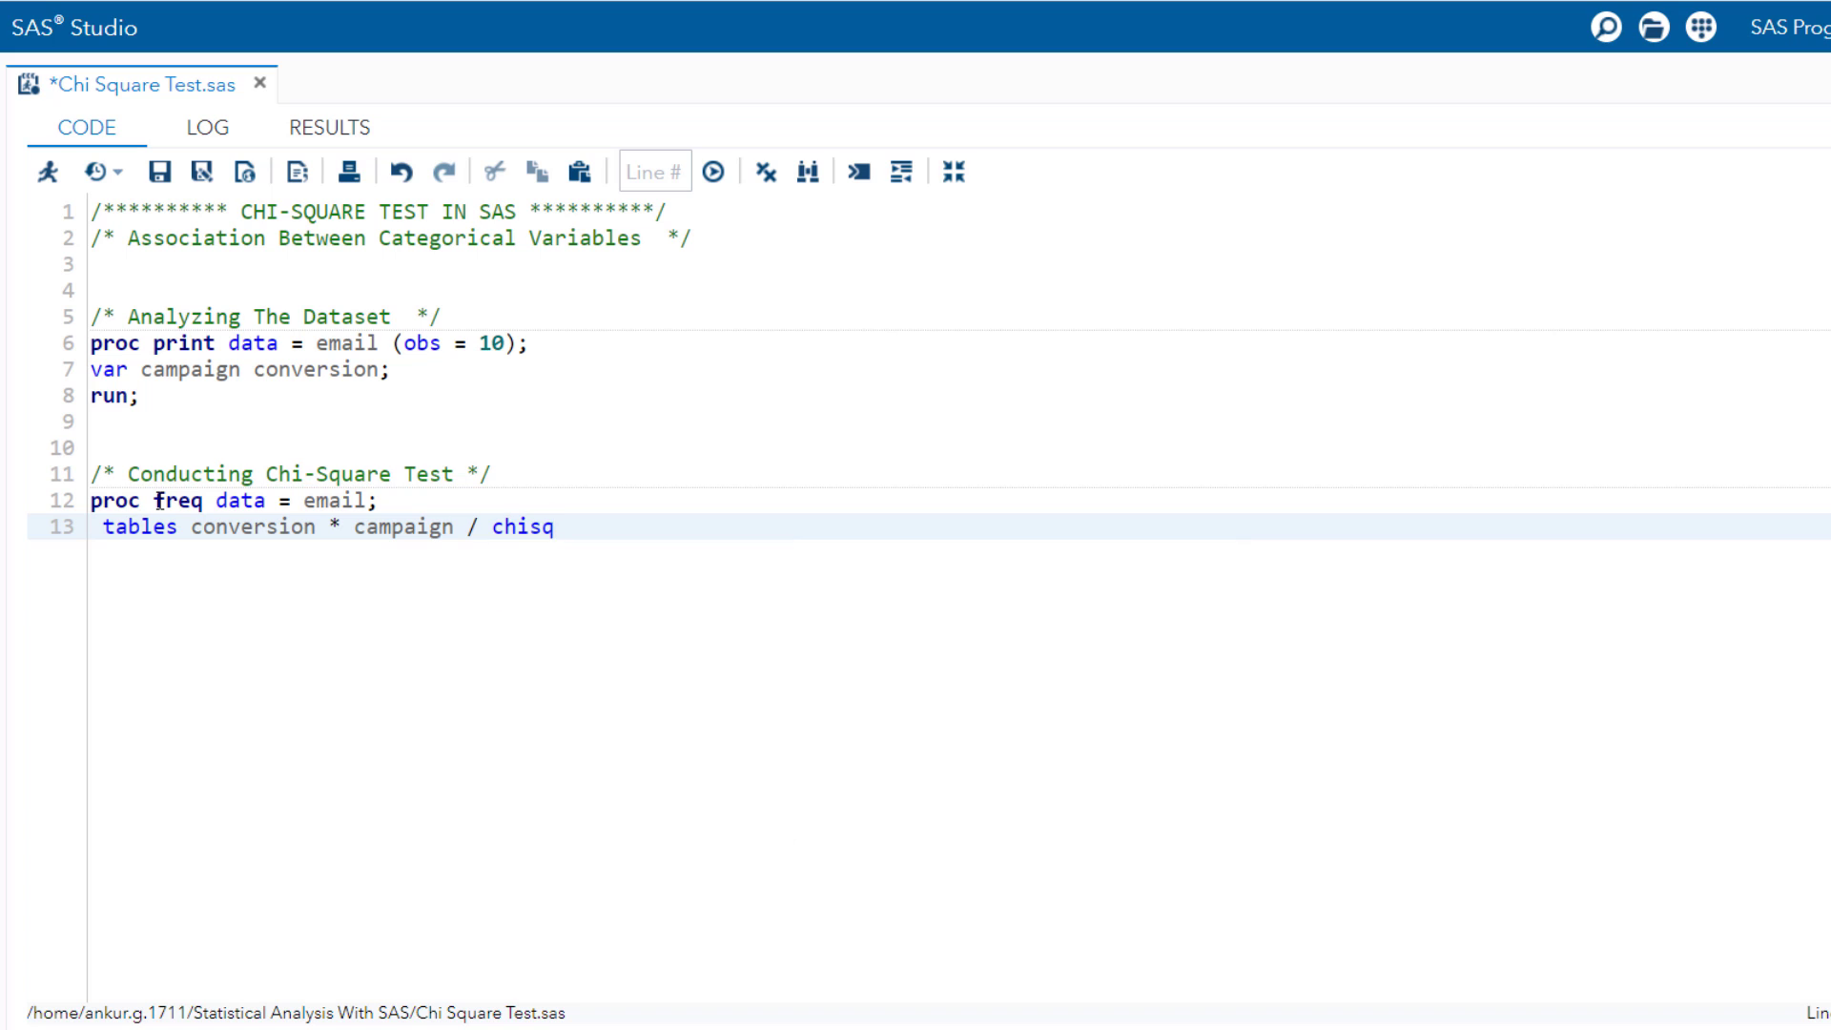
text(;)
key(Return)
text(r)
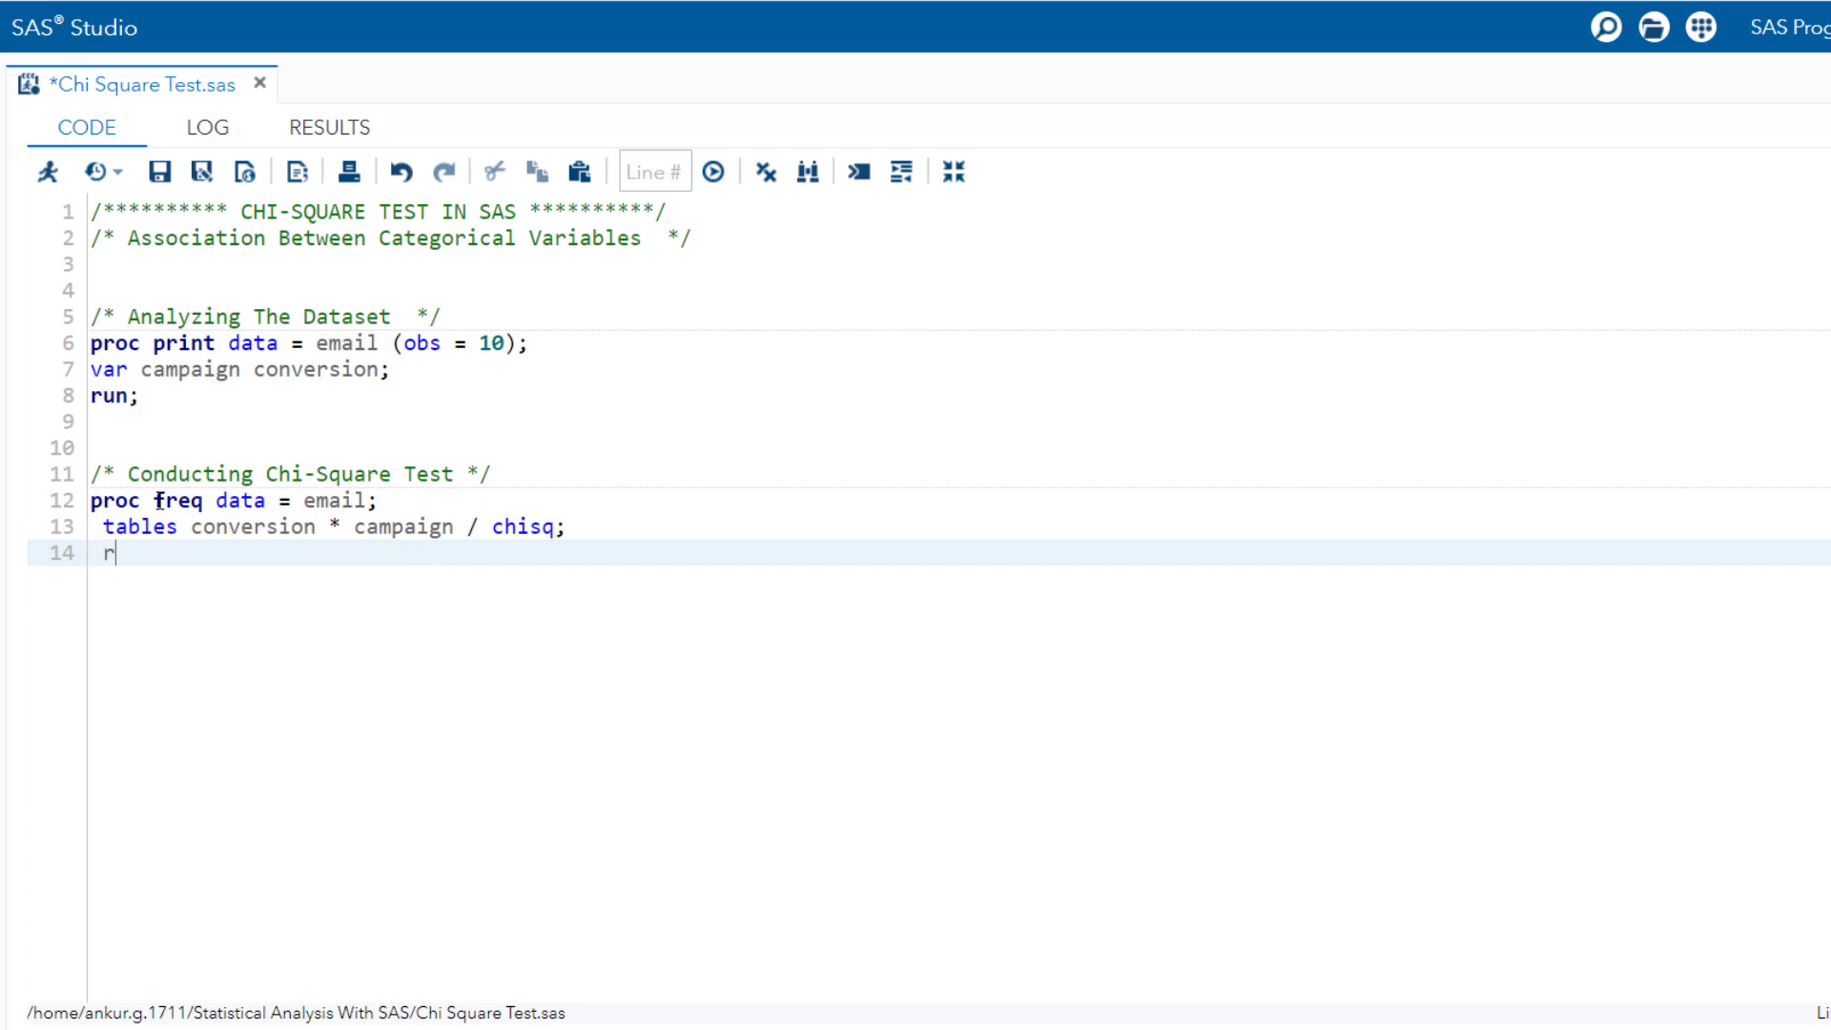
text(un)
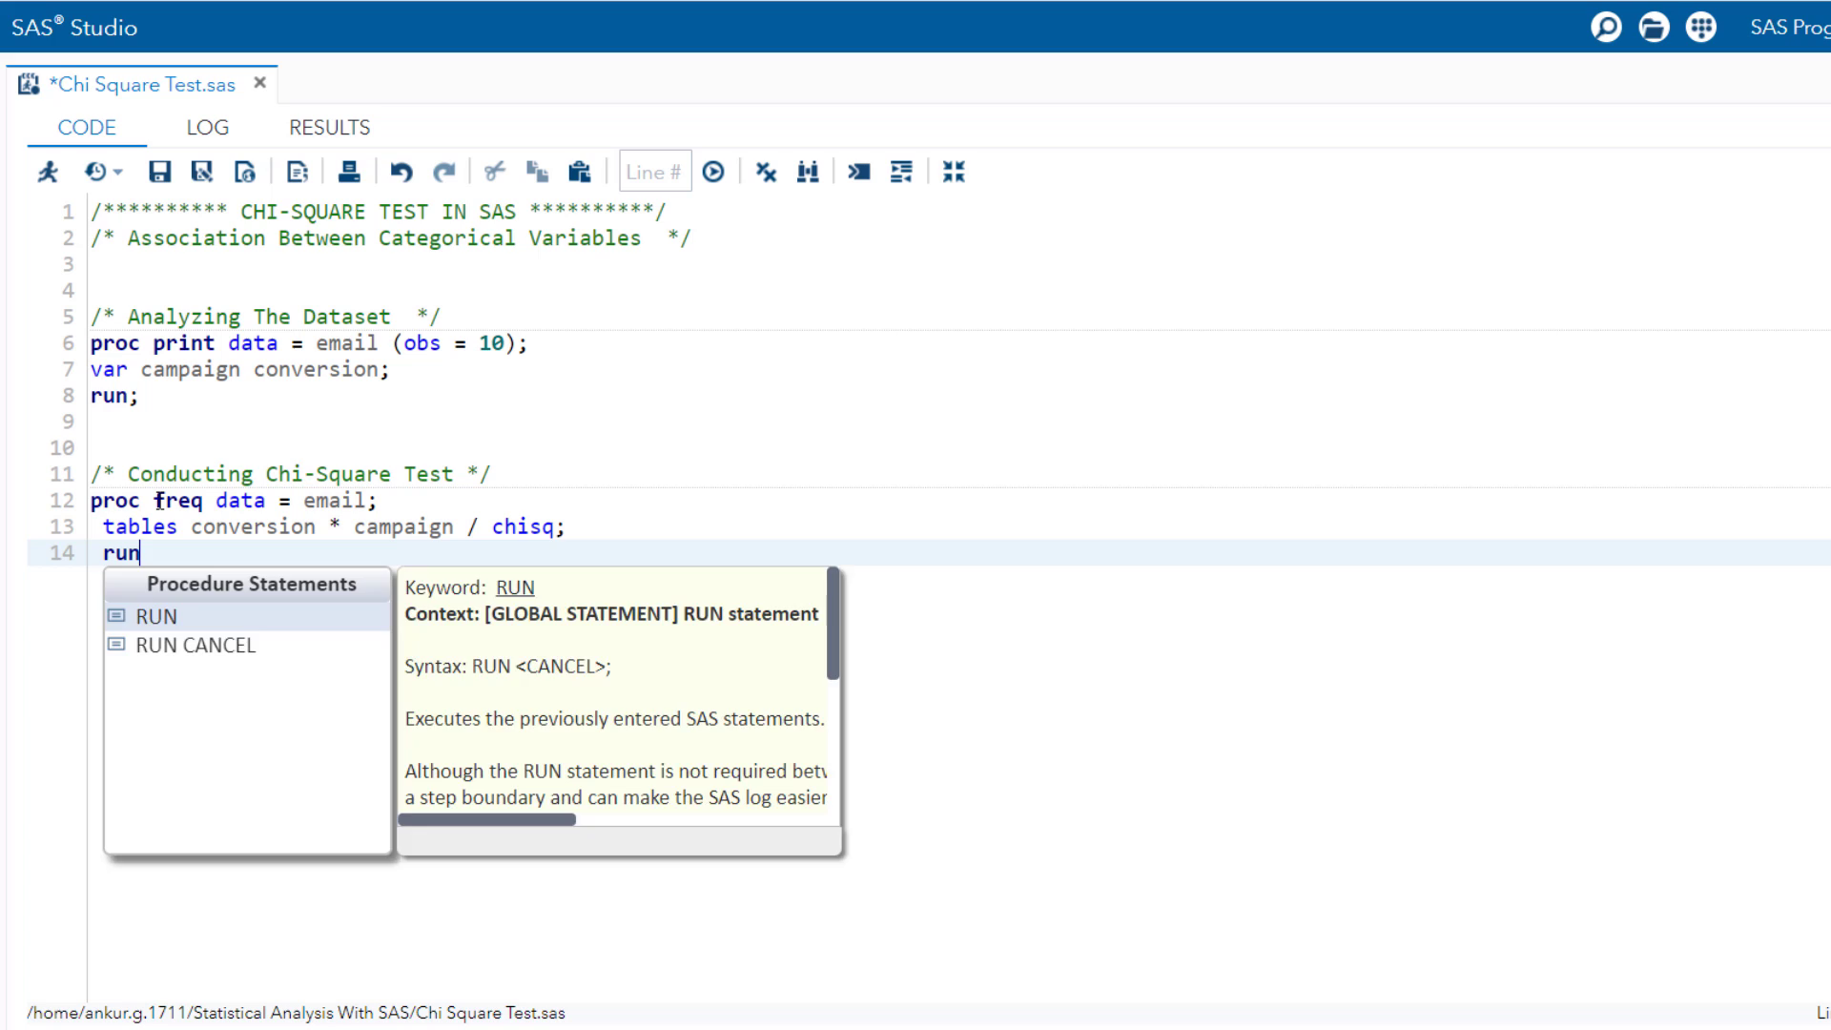
text(;)
key(Home)
key(BackSpace)
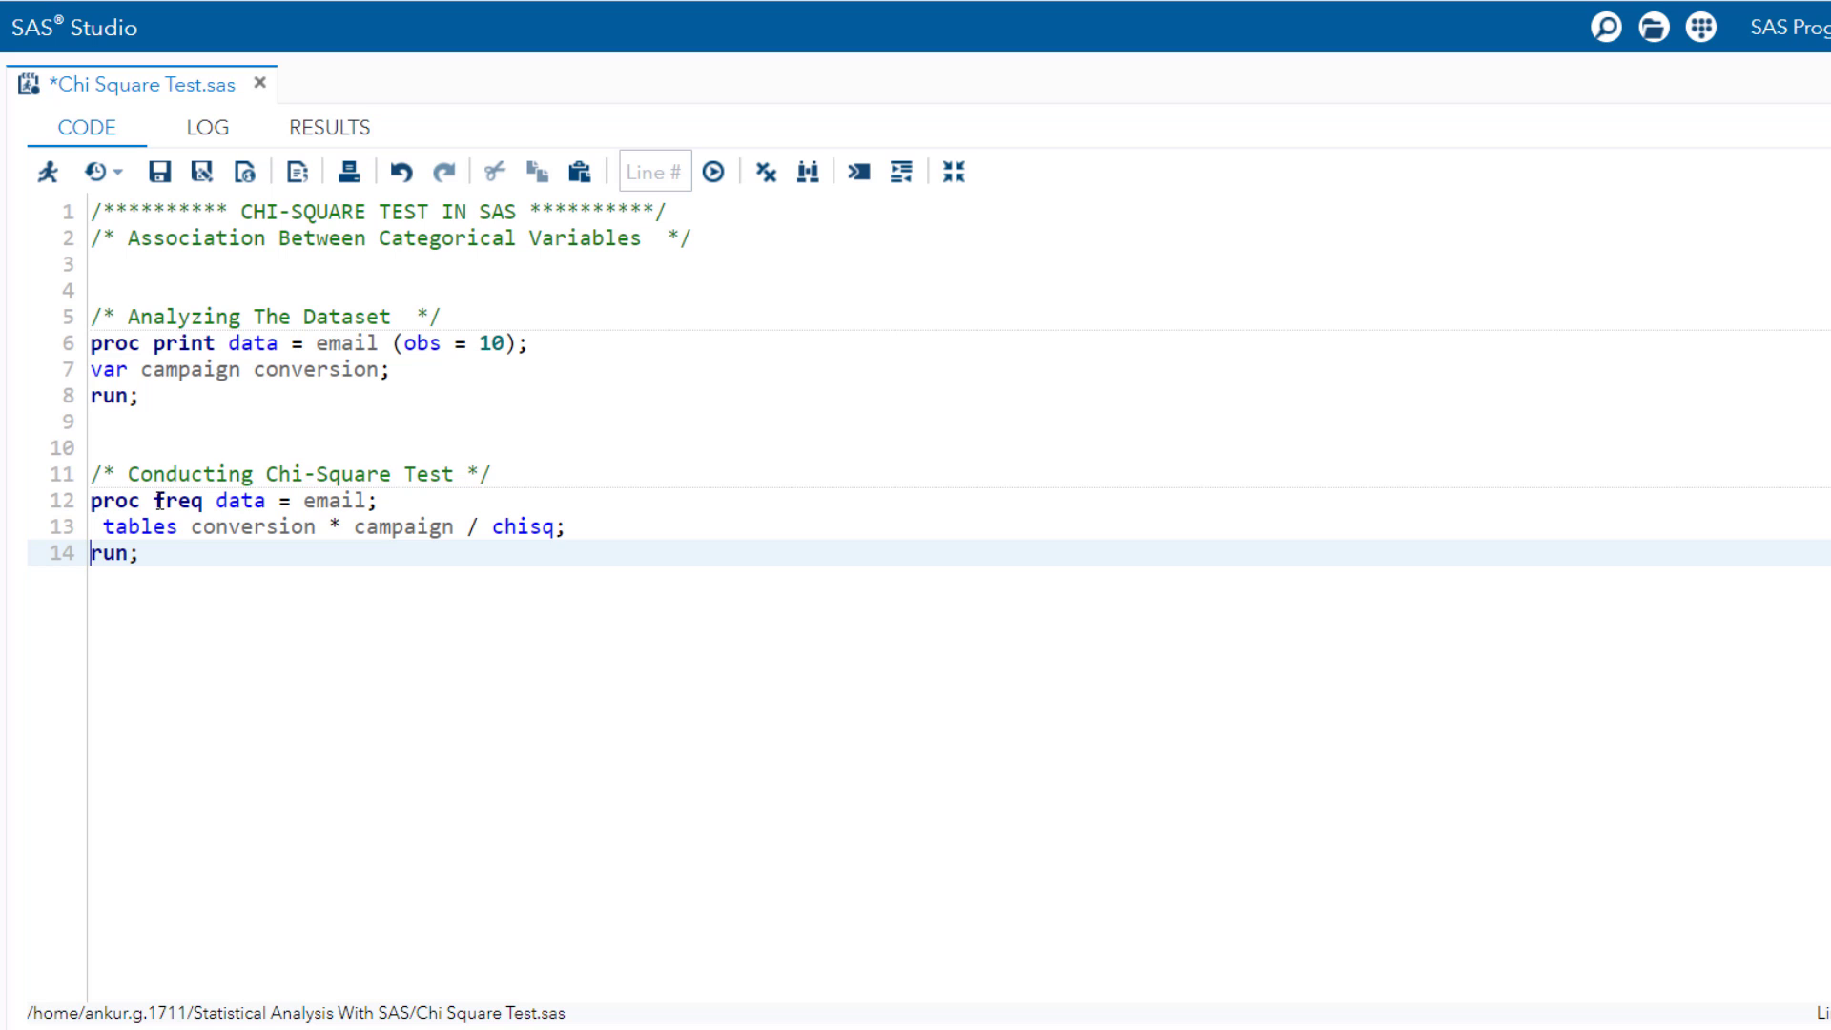
- Save the program and run lines 11–14, giving chi-square results with p ≈ 0.0009
key(ctrl+s)
mouse_move(158, 499)
mouse_down()
mouse_move(186, 557)
mouse_move(88, 488)
mouse_up()
click(143, 553)
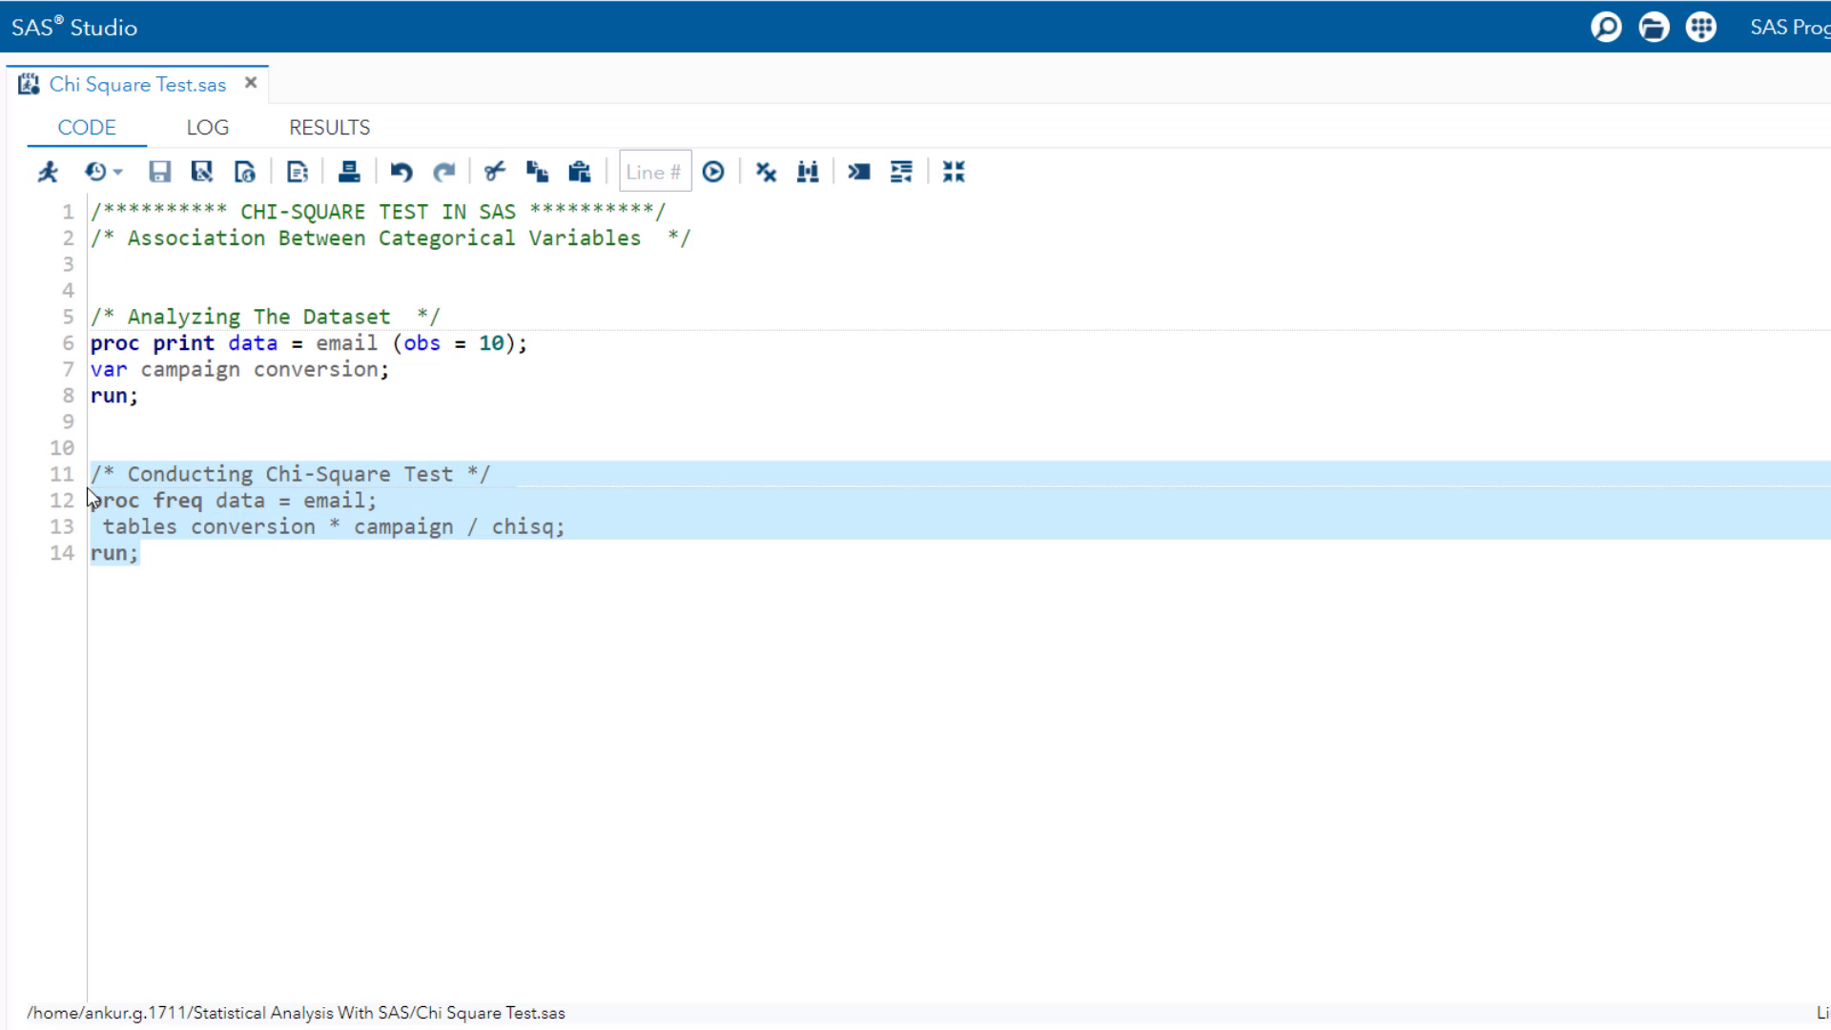
click(48, 172)
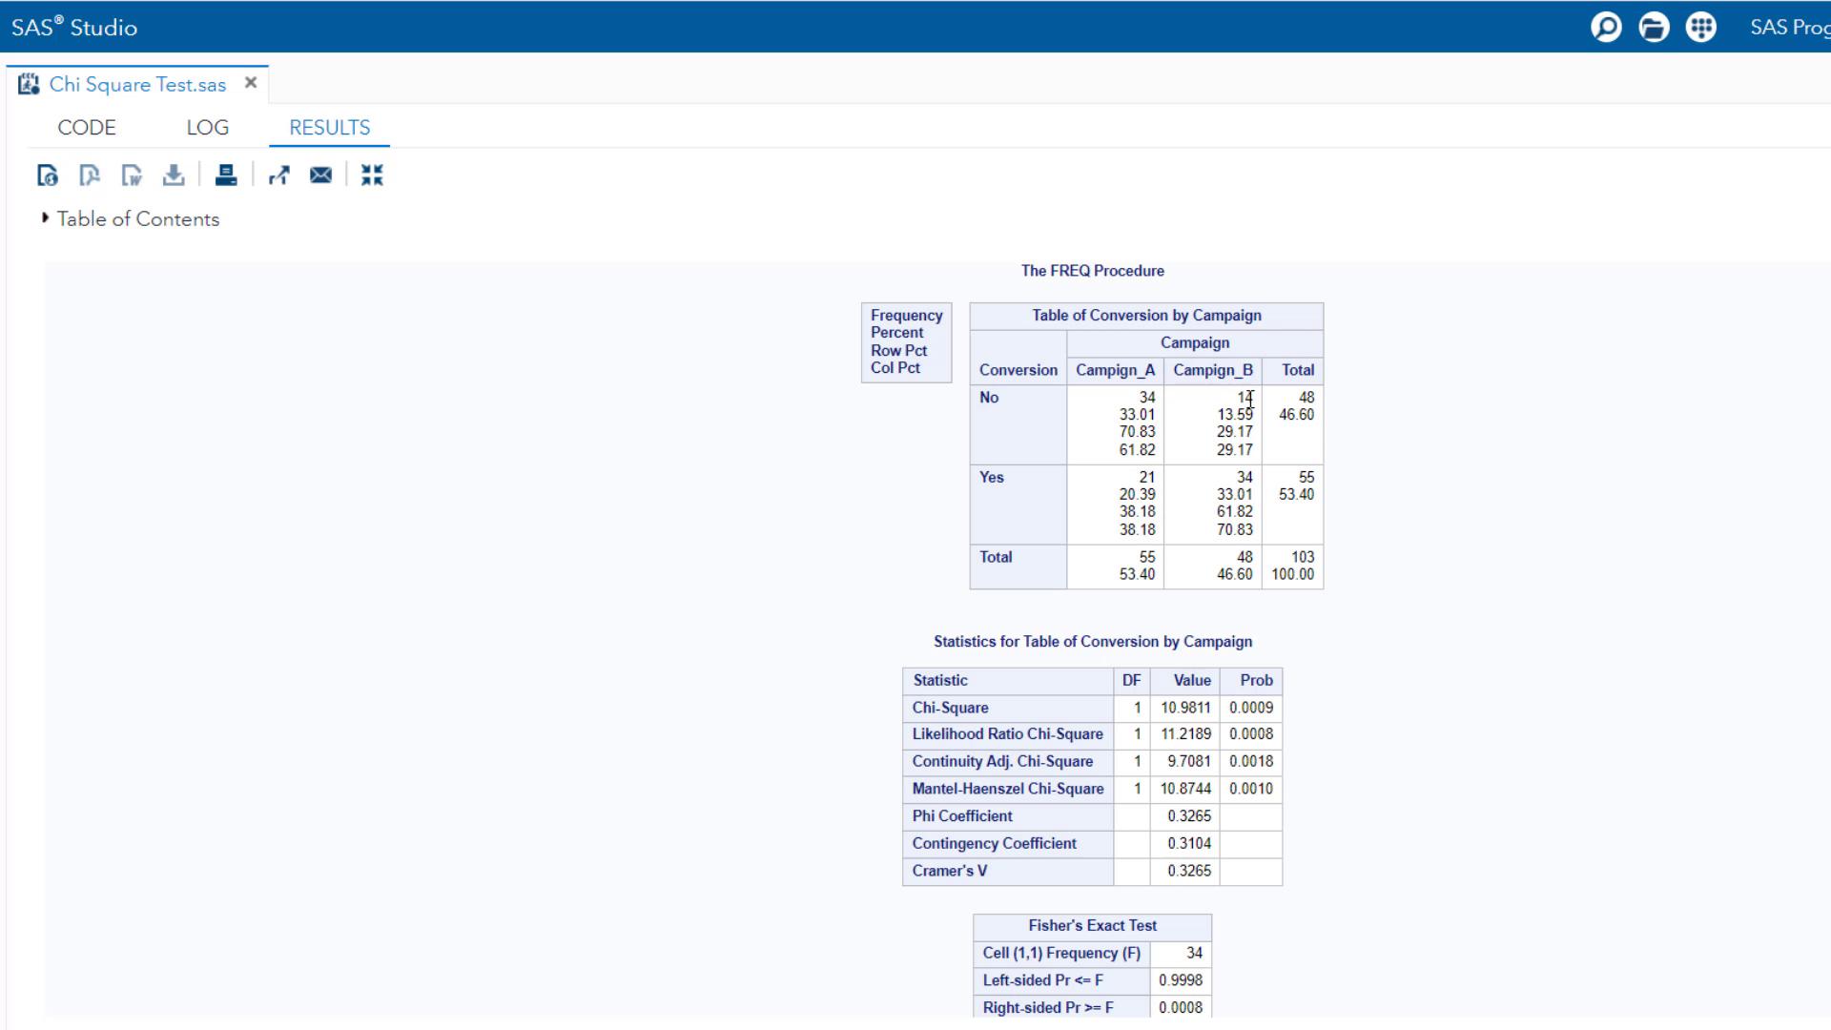
scroll(1186, 470, down, 2)
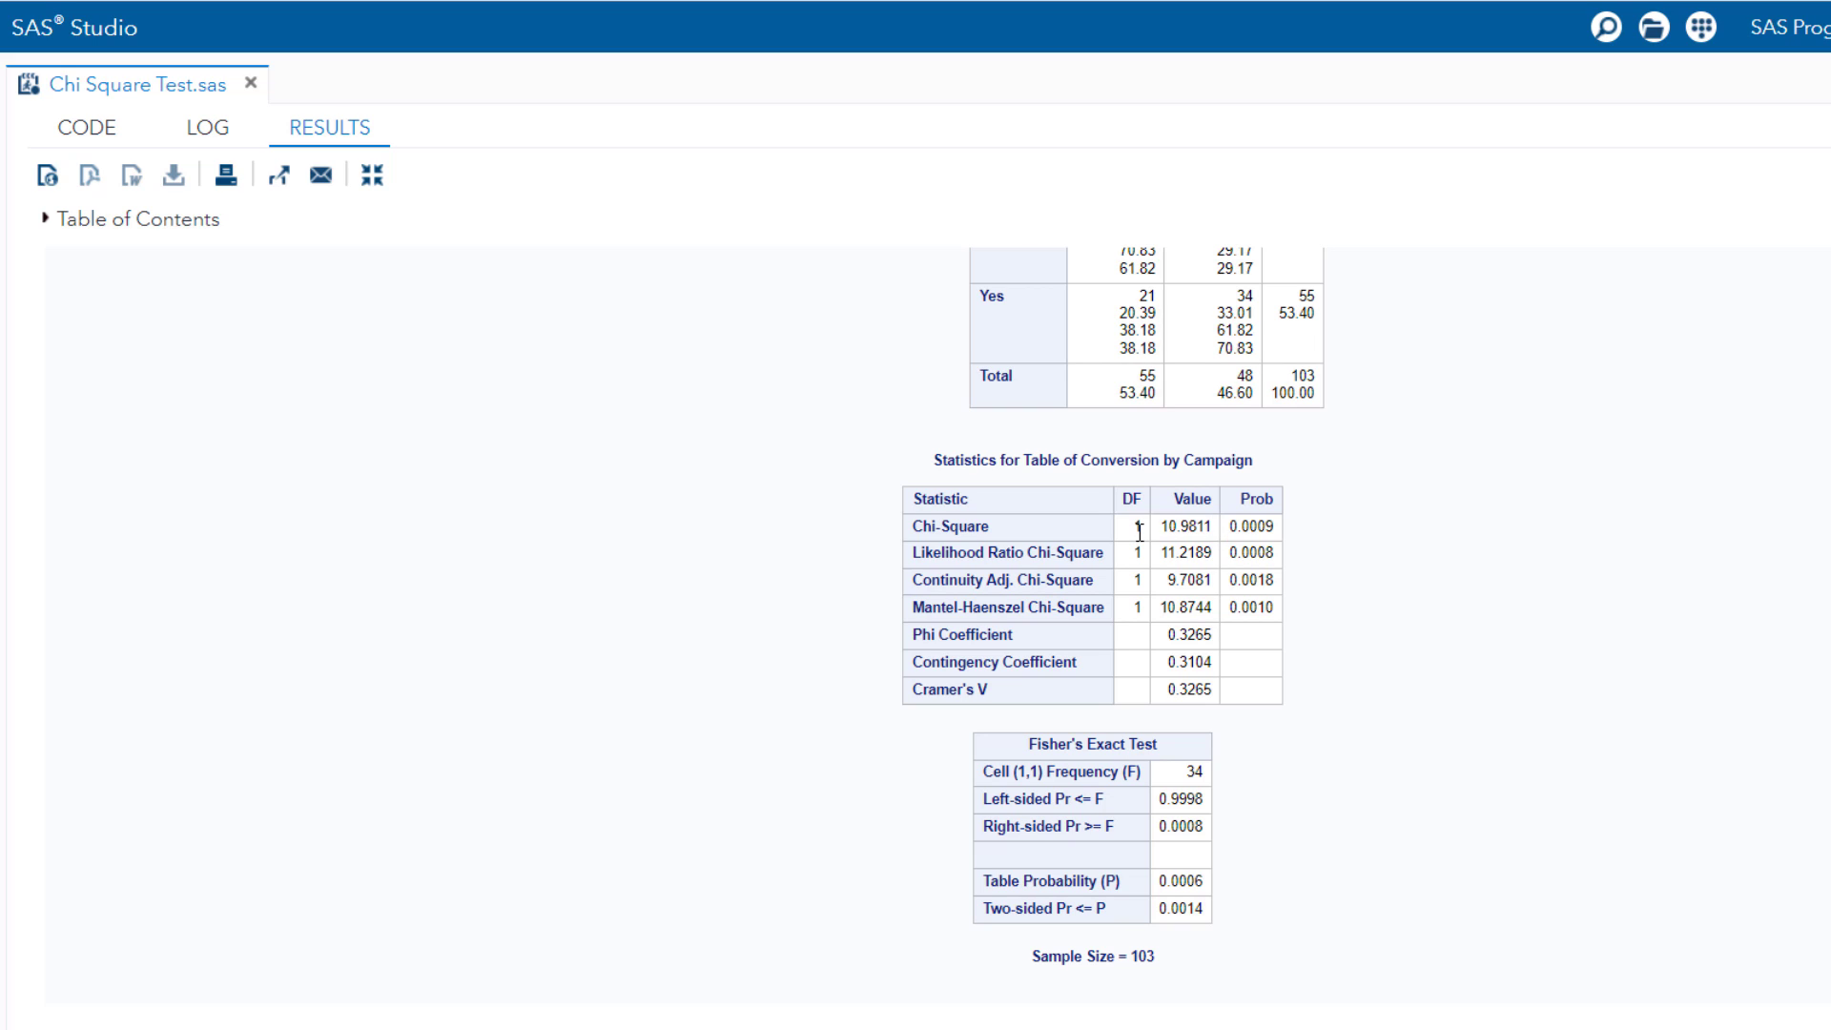
scroll(1139, 527, up, 2)
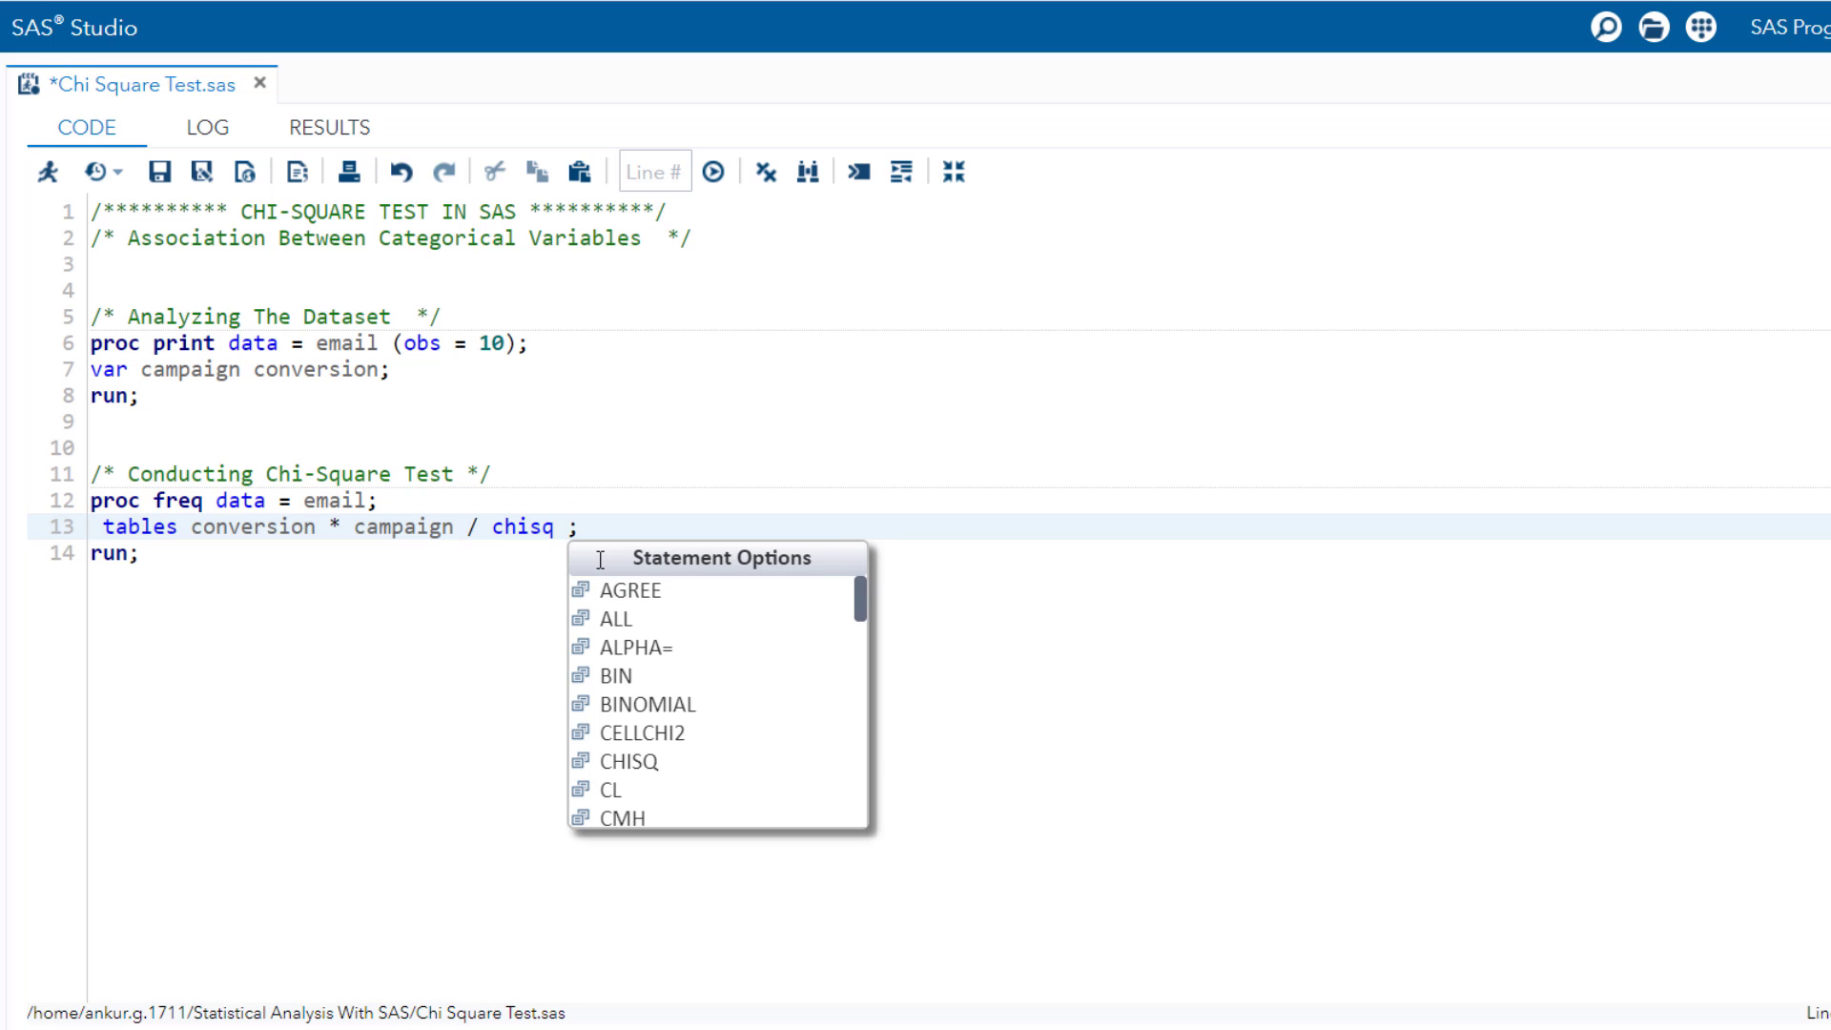
text(expec)
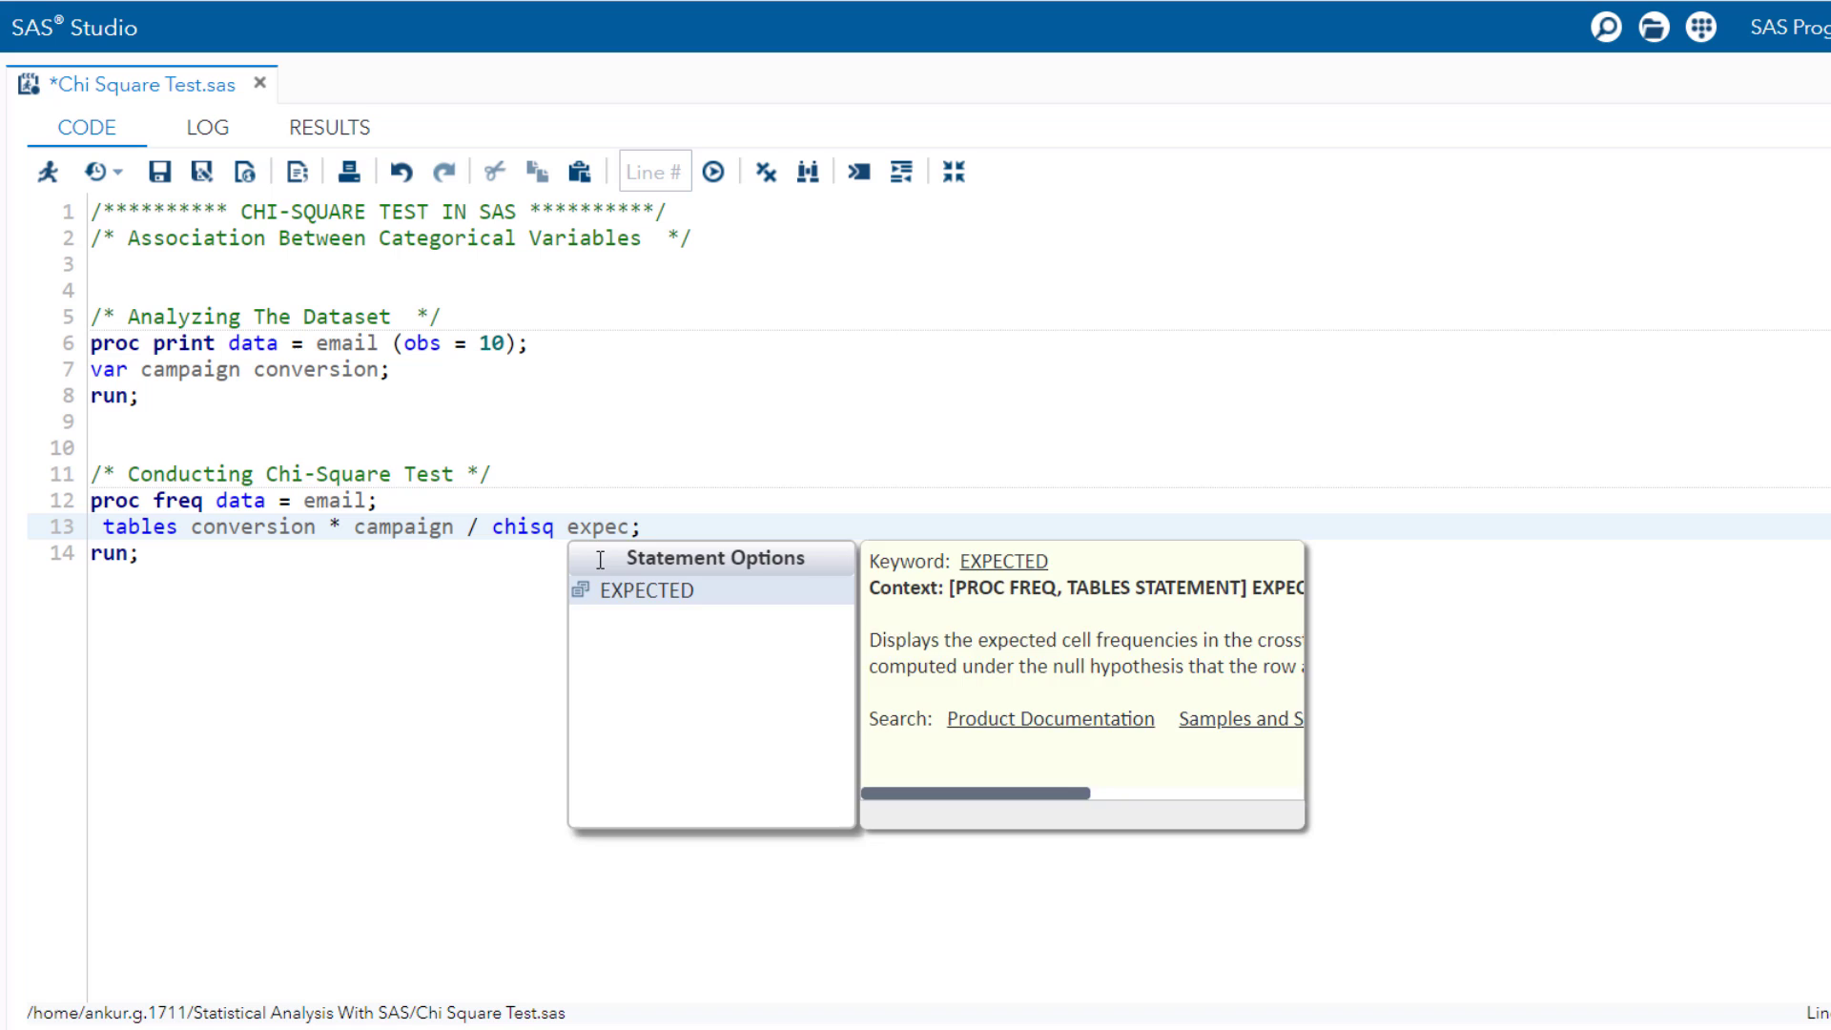
text(t)
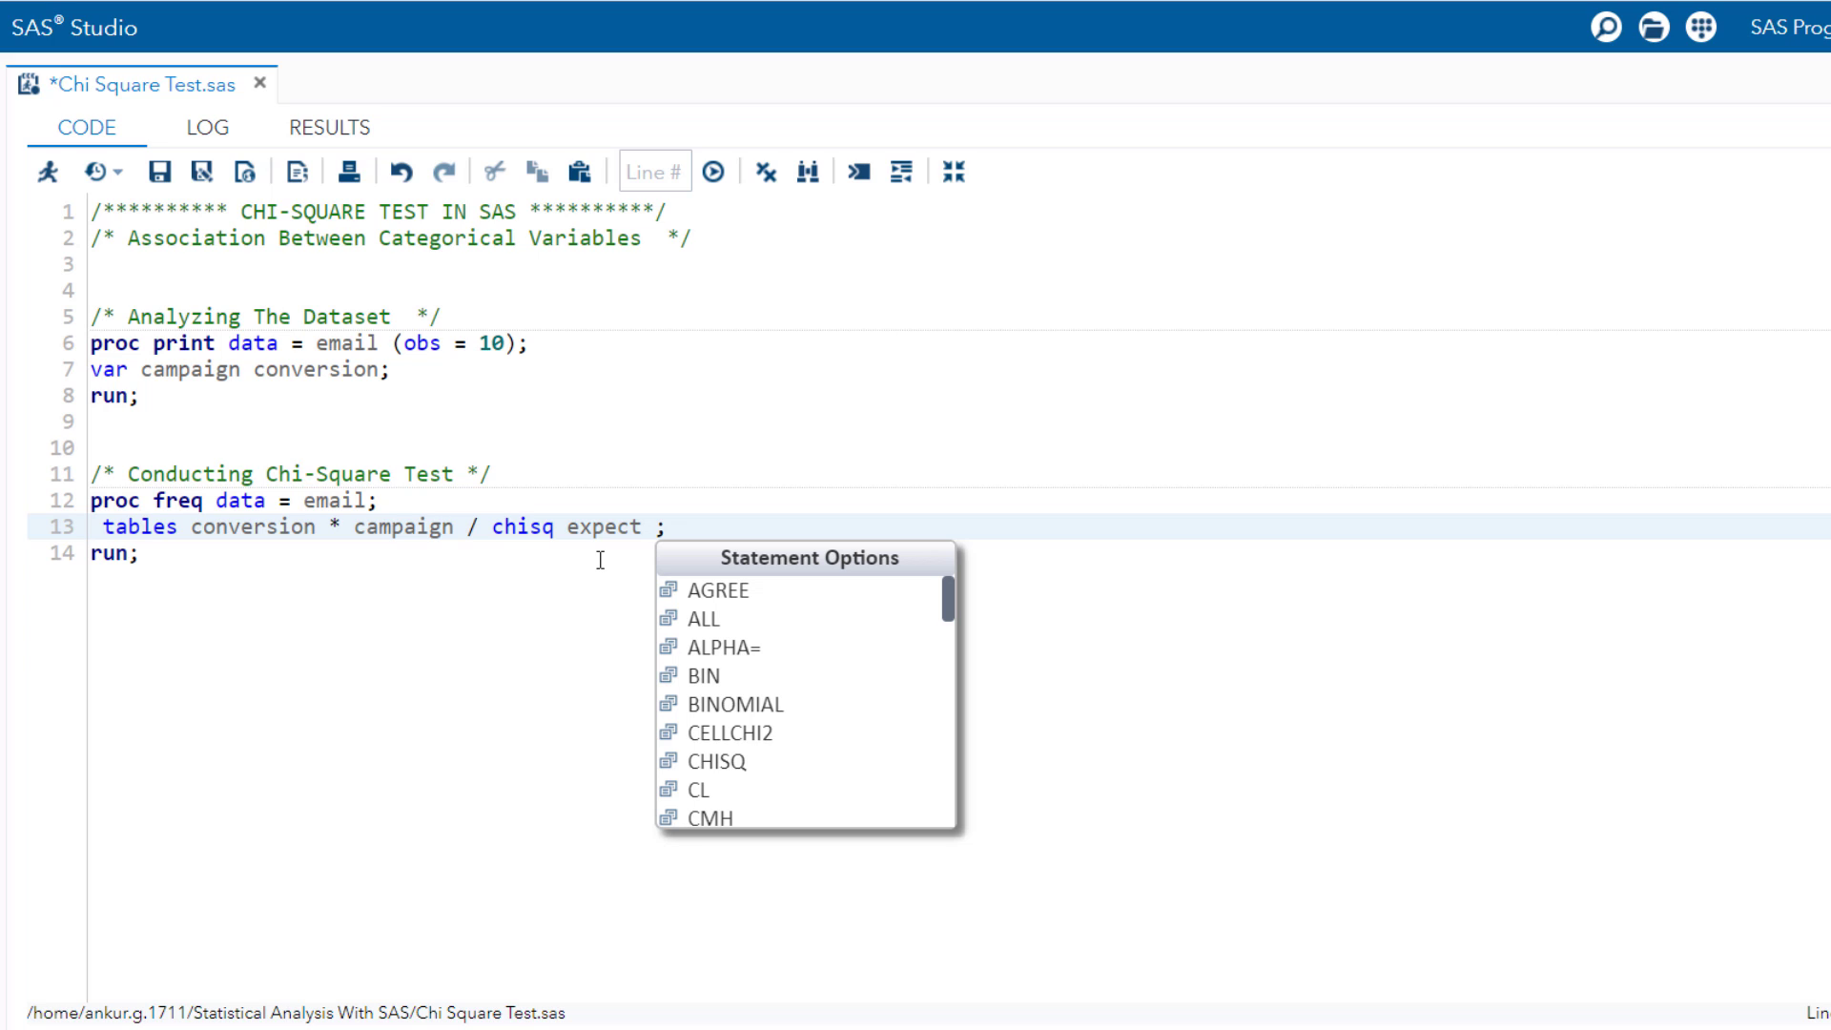
text(cmh)
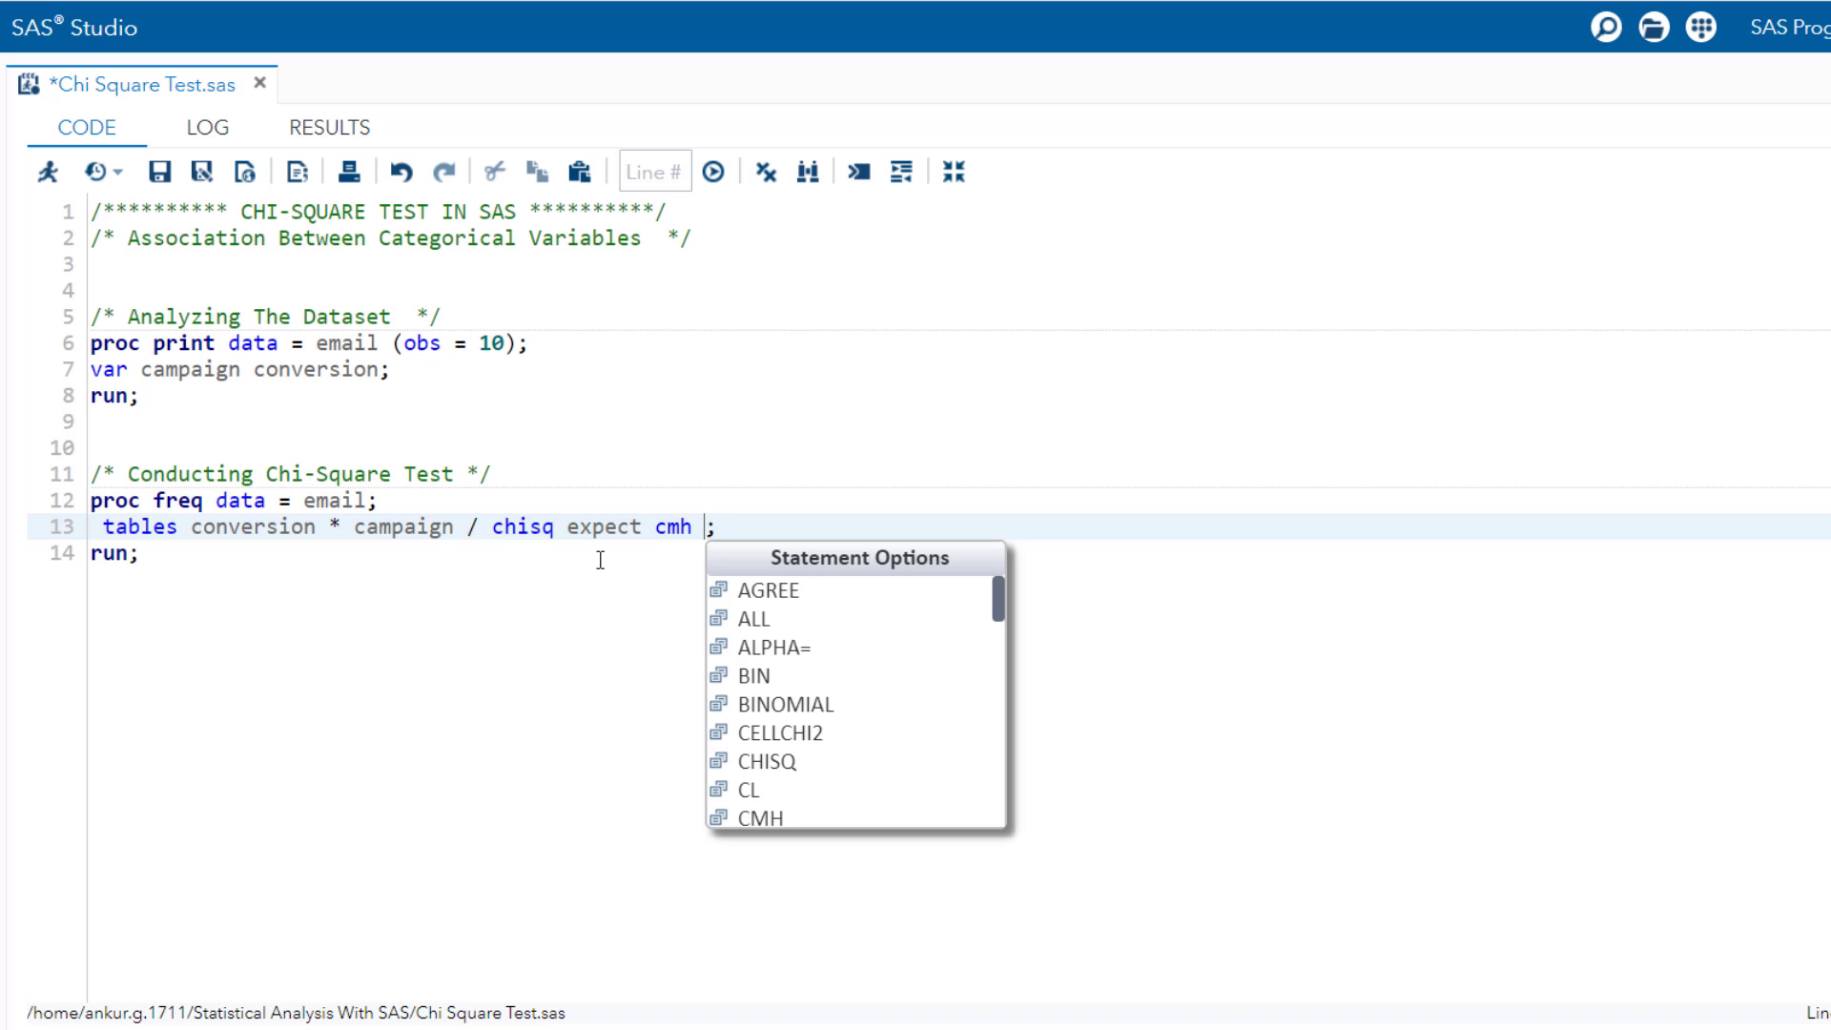
text(agree)
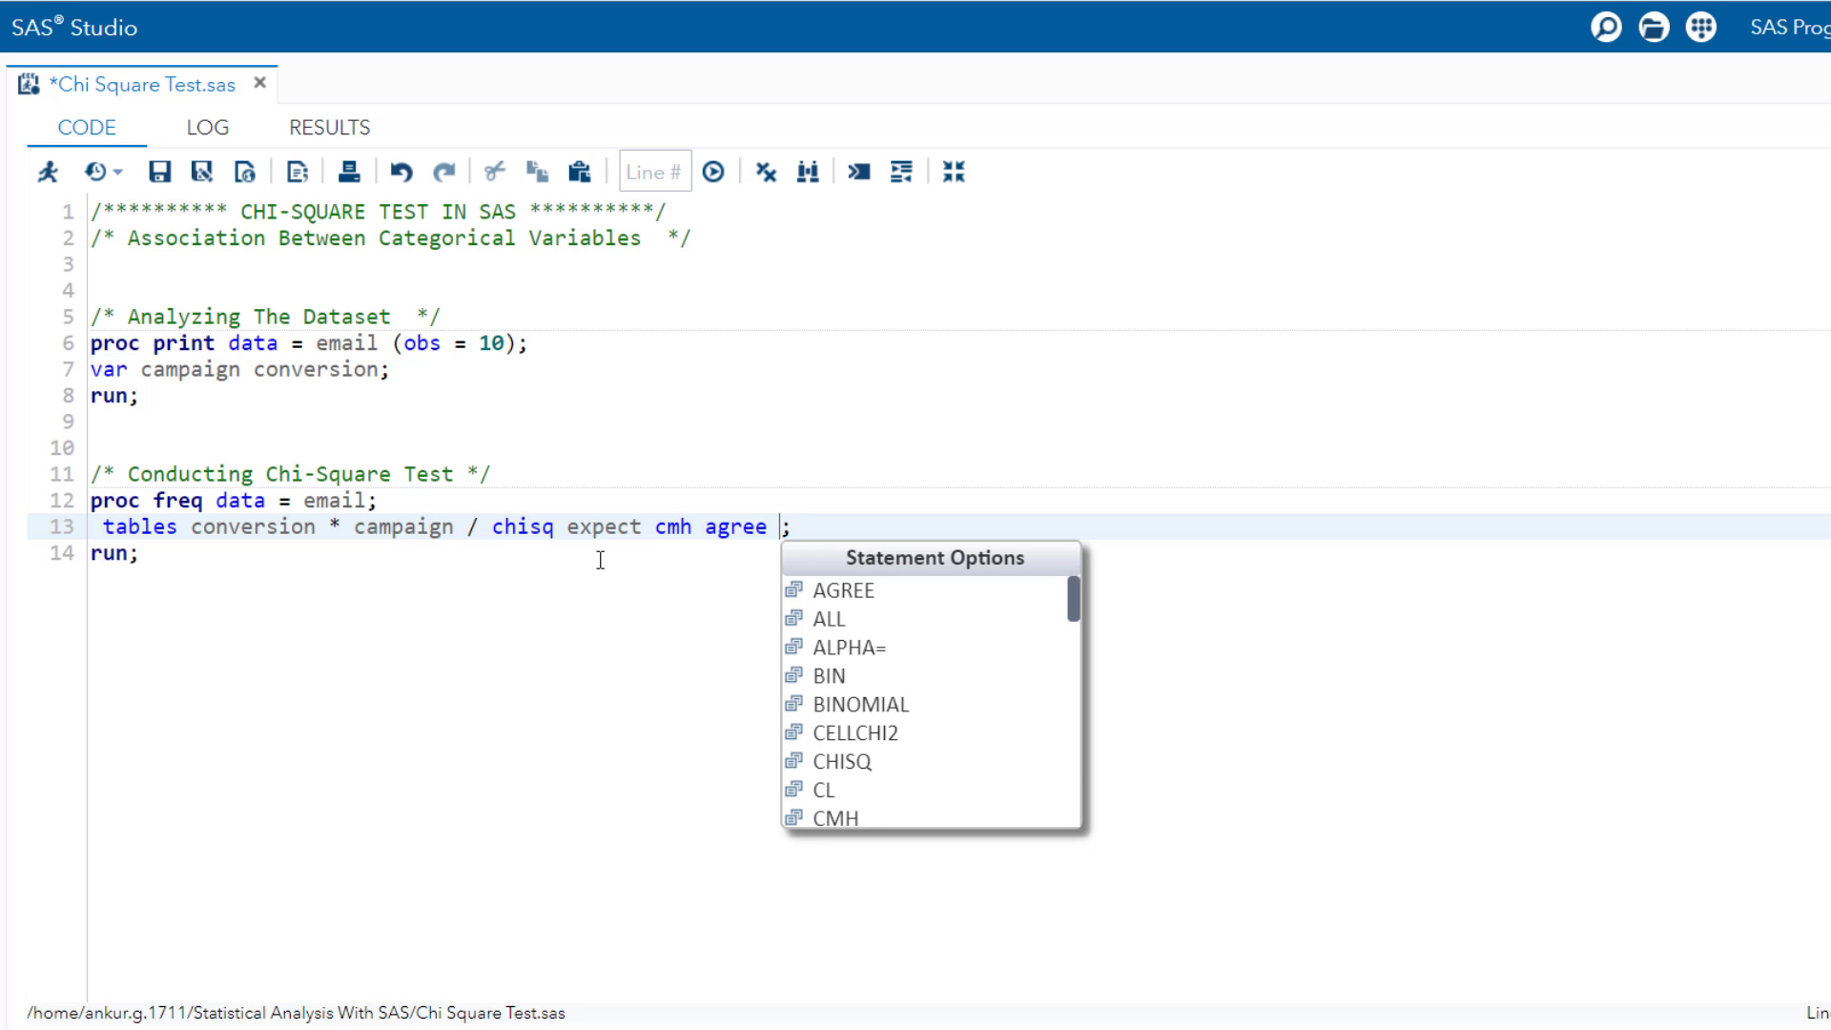
- Delete the extra space before the semicolon after 'chisq expect cmh agree' on line 13
key(BackSpace)
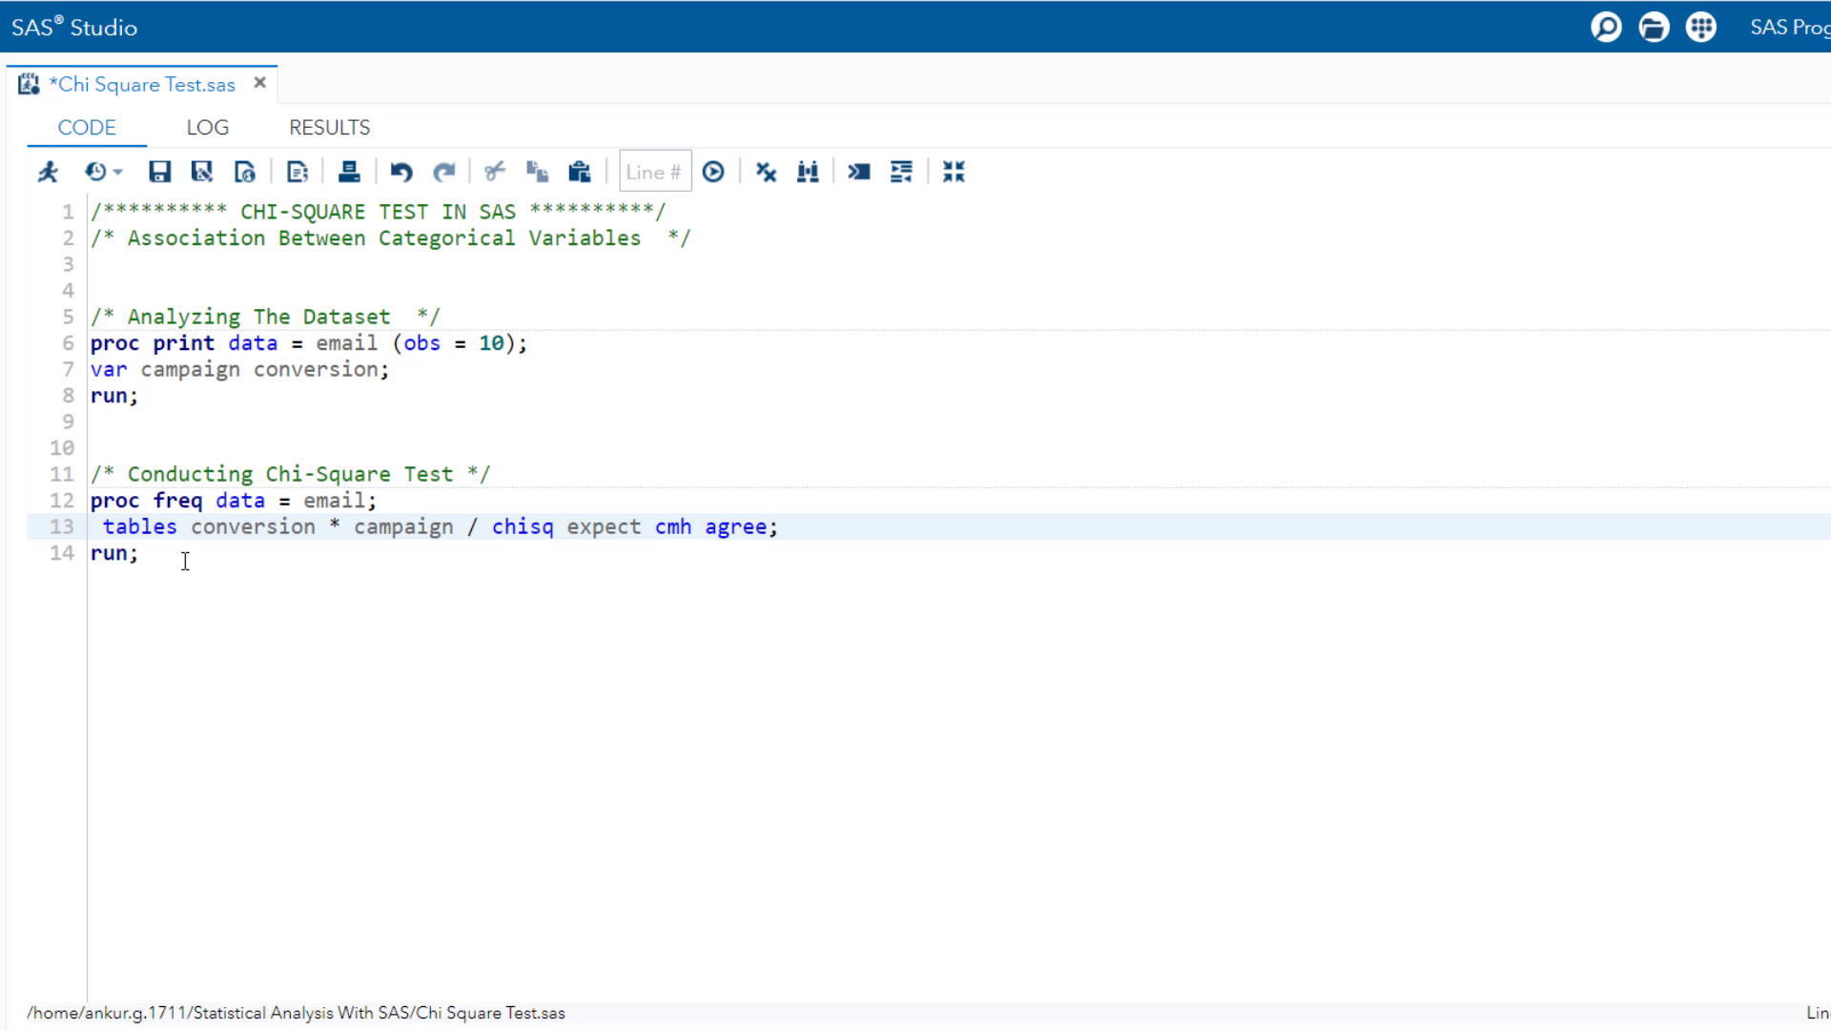
- Rerun lines 12–14, adding expected counts, CMH statistics and common odds ratios (3.93)
drag(185, 559, 64, 492)
click(48, 172)
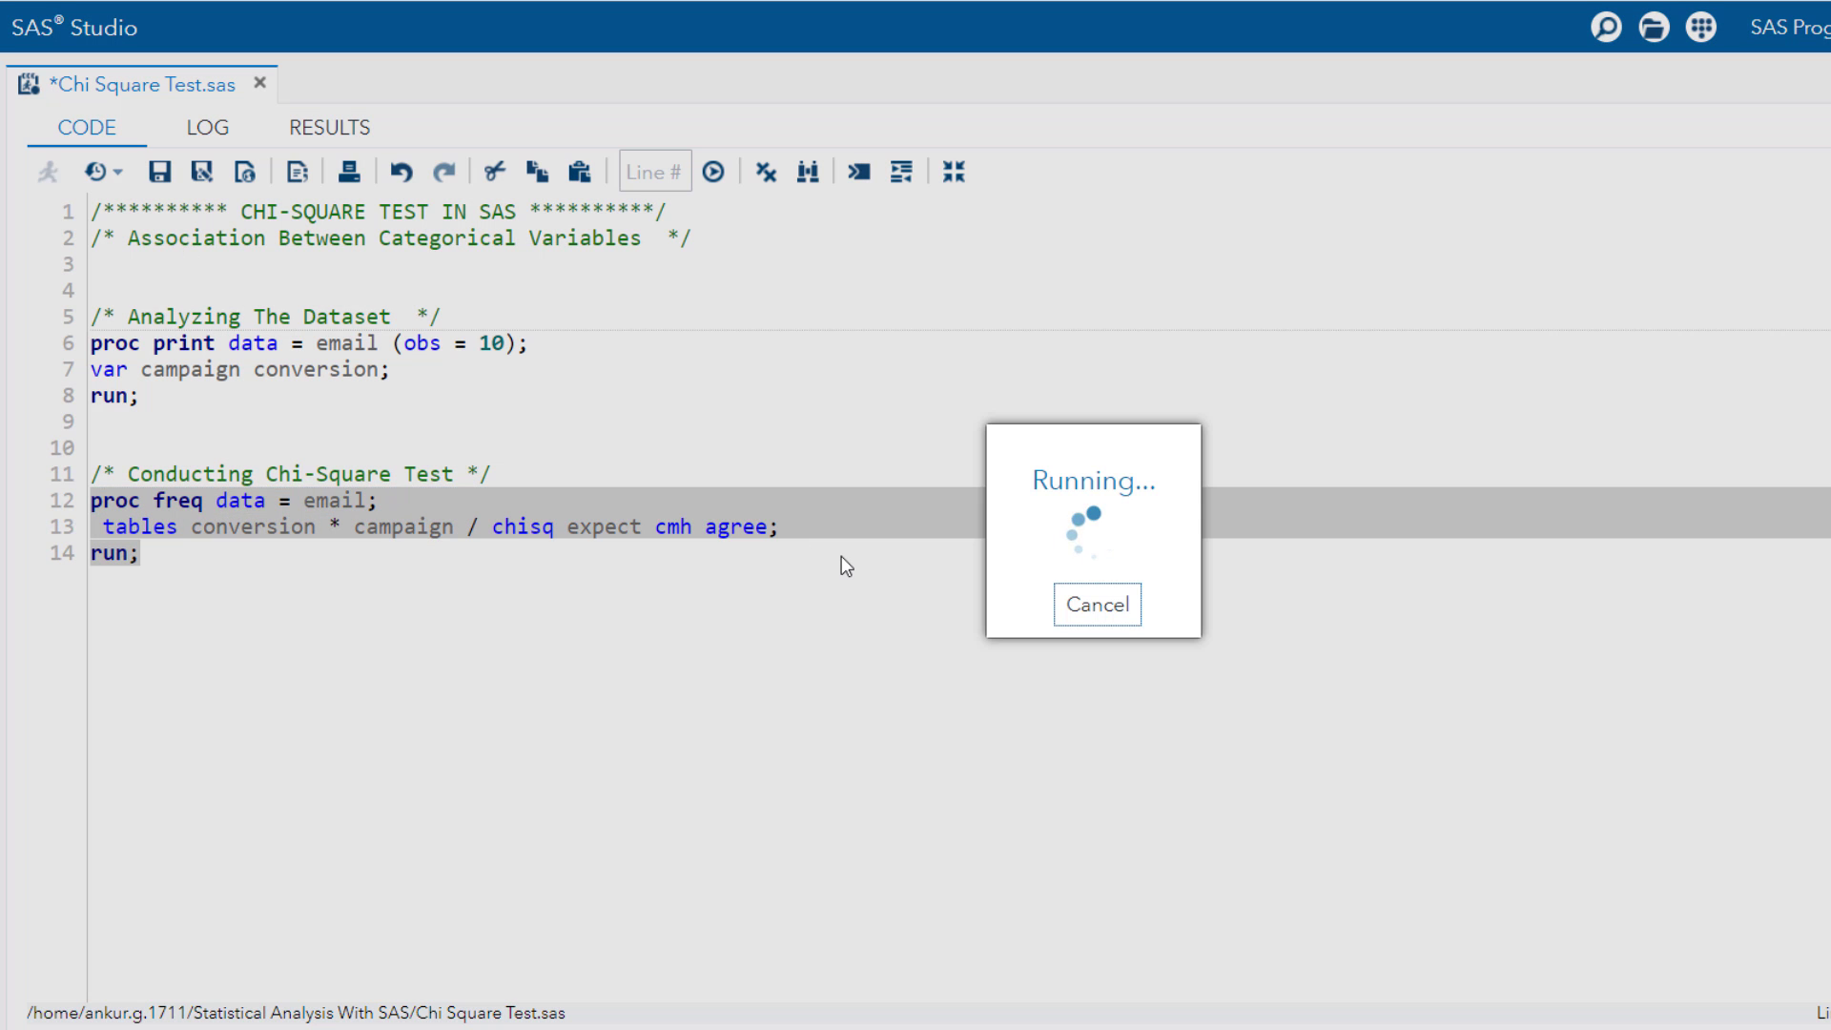
scroll(859, 588, down, 5)
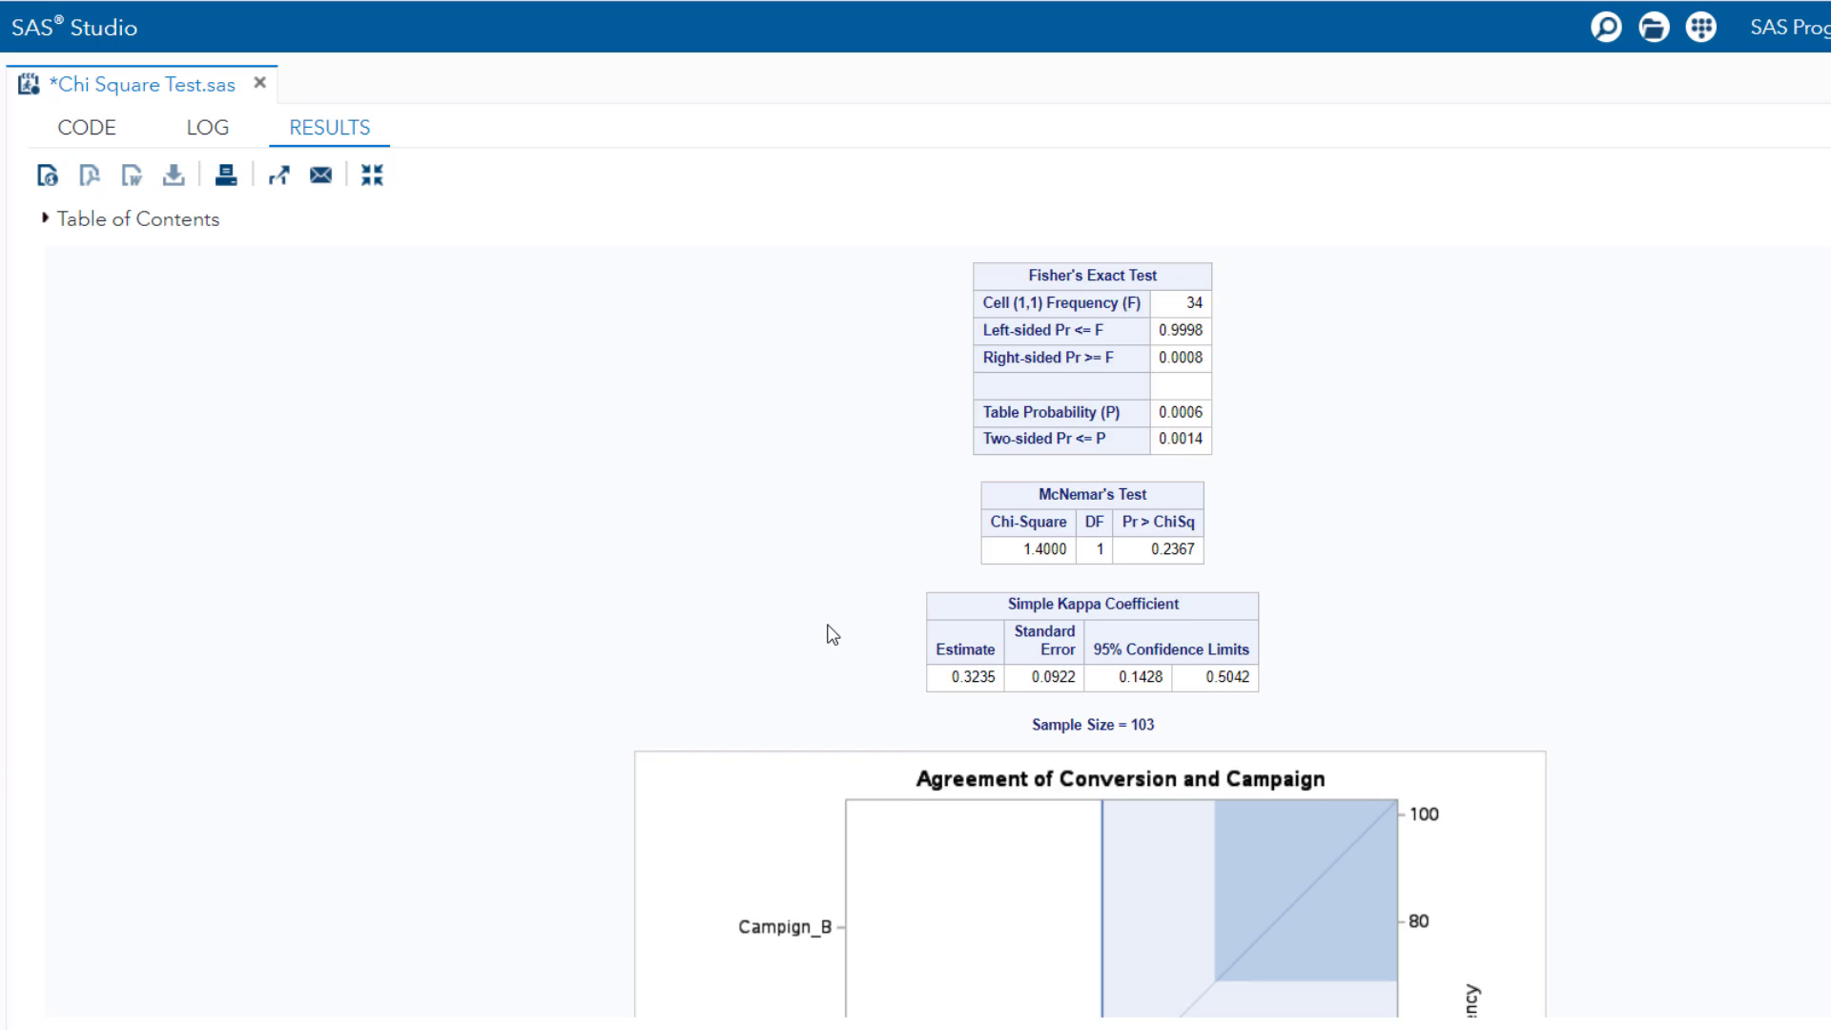
scroll(830, 635, down, 4)
scroll(829, 634, down, 1)
scroll(795, 681, down, 2)
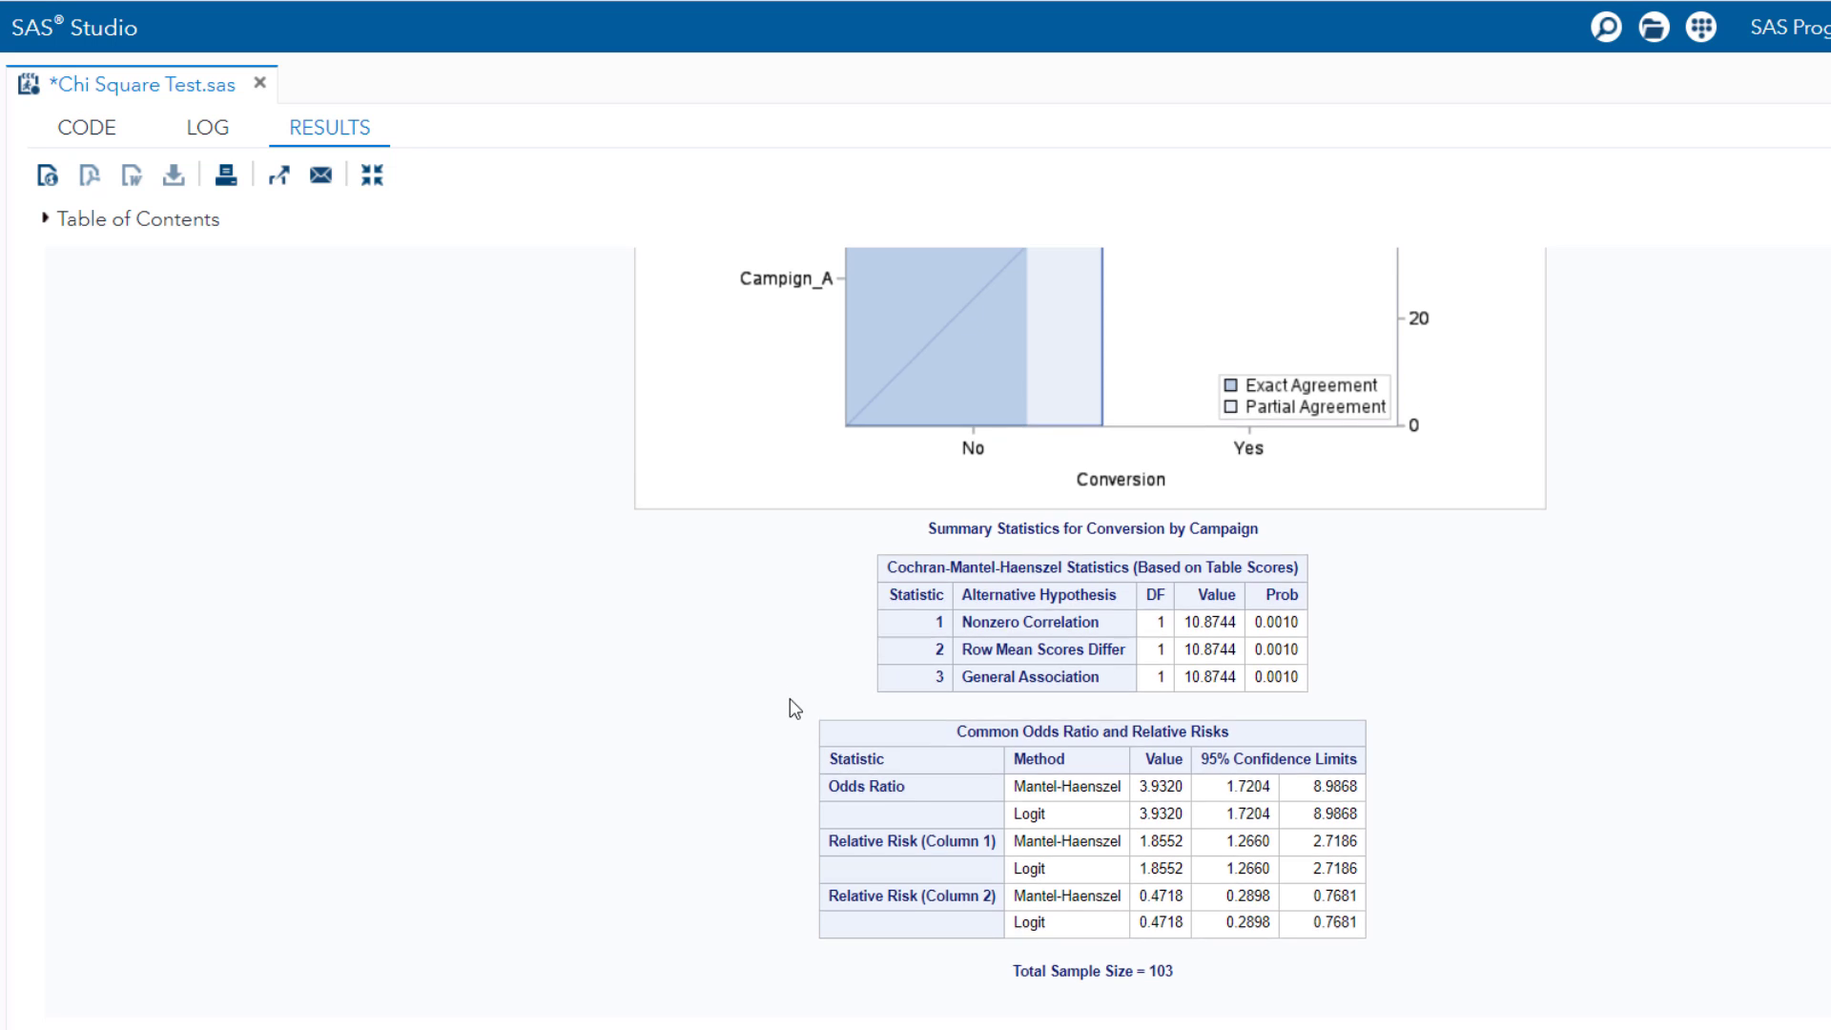
scroll(790, 698, up, 6)
scroll(784, 585, up, 2)
scroll(785, 585, up, 3)
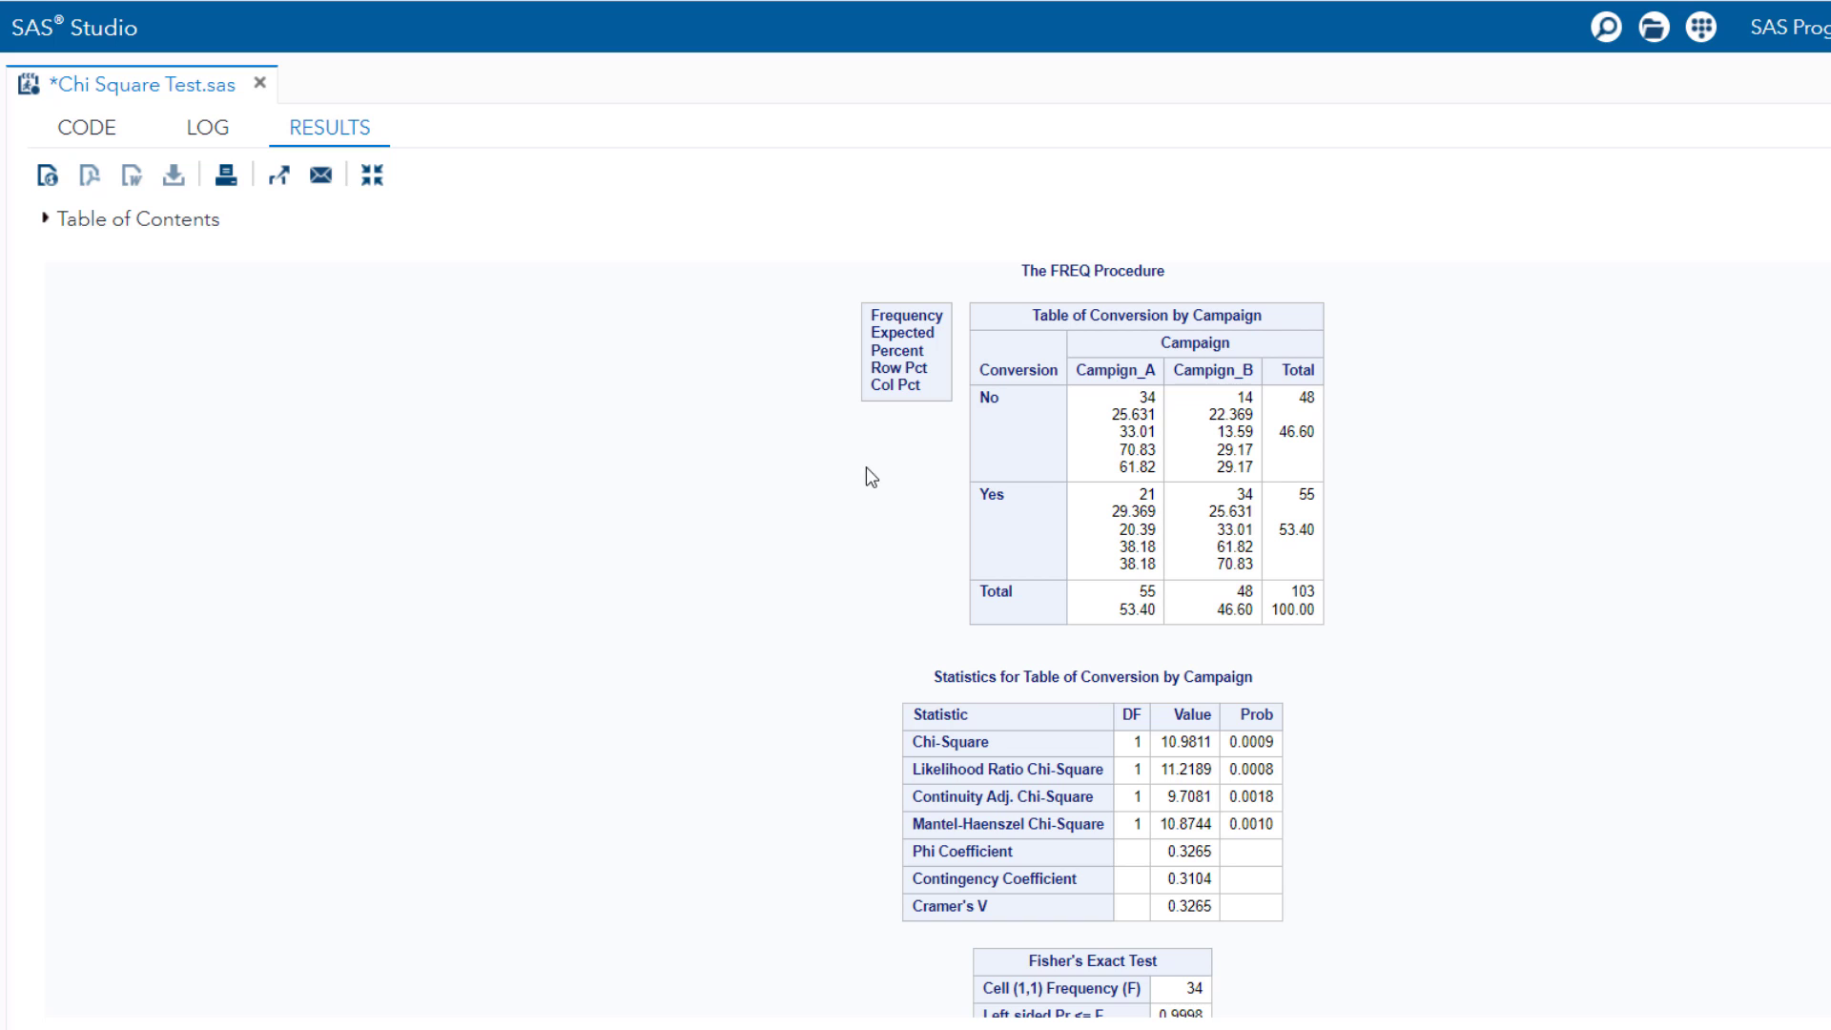
- Add the noprint option after agree on line 13
click(58, 132)
click(773, 528)
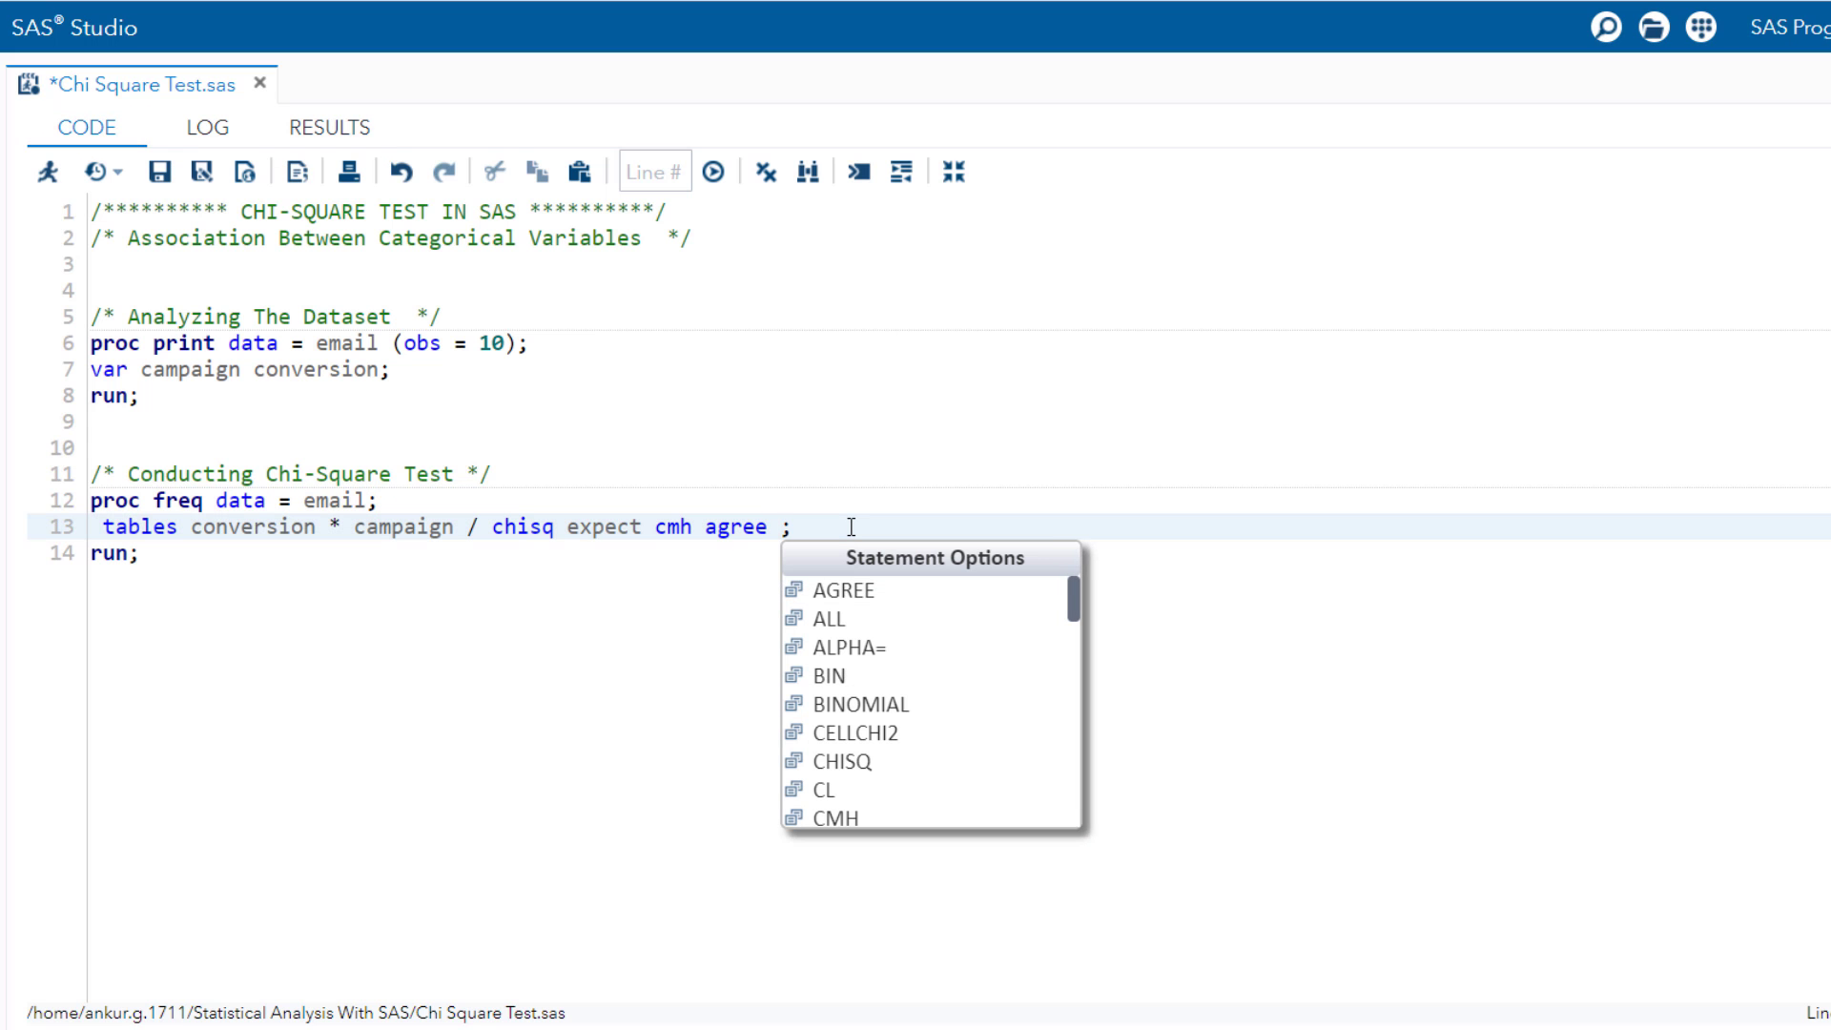
text(noprint)
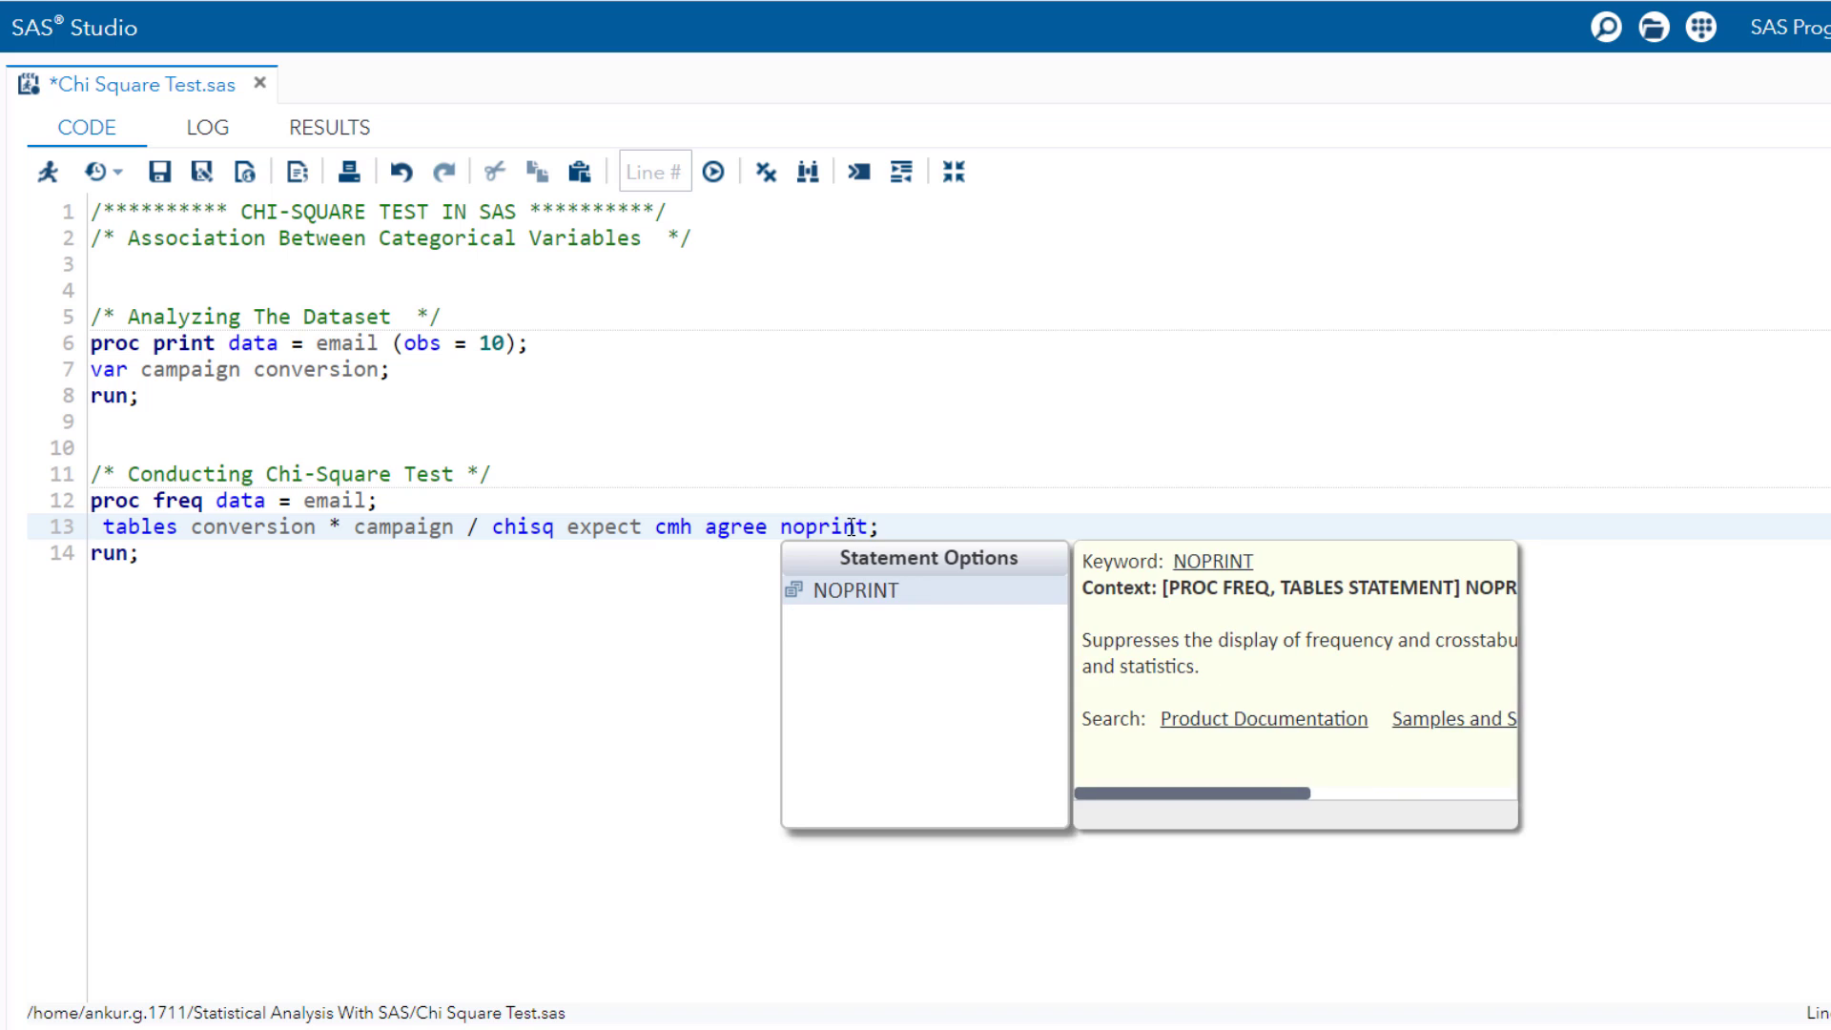
key(Escape)
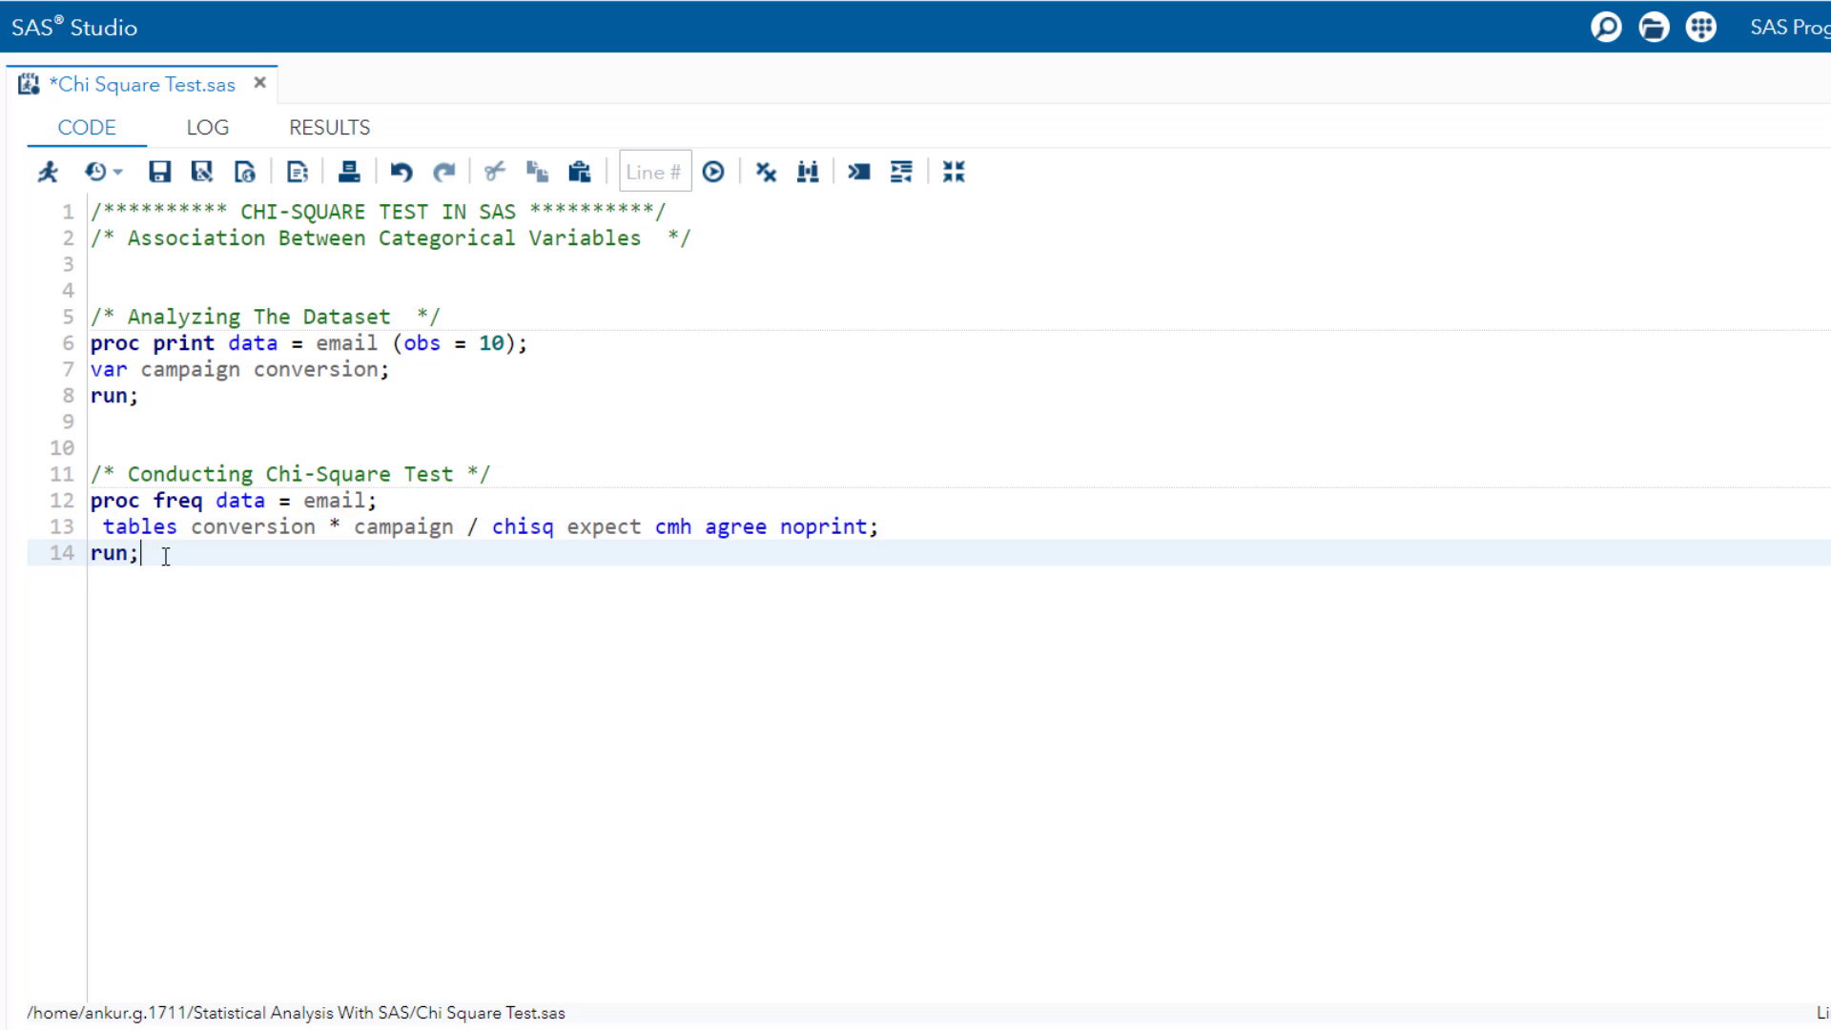
- Rerun lines 12–14 with noprint, then return to the code
drag(144, 553, 90, 500)
click(47, 172)
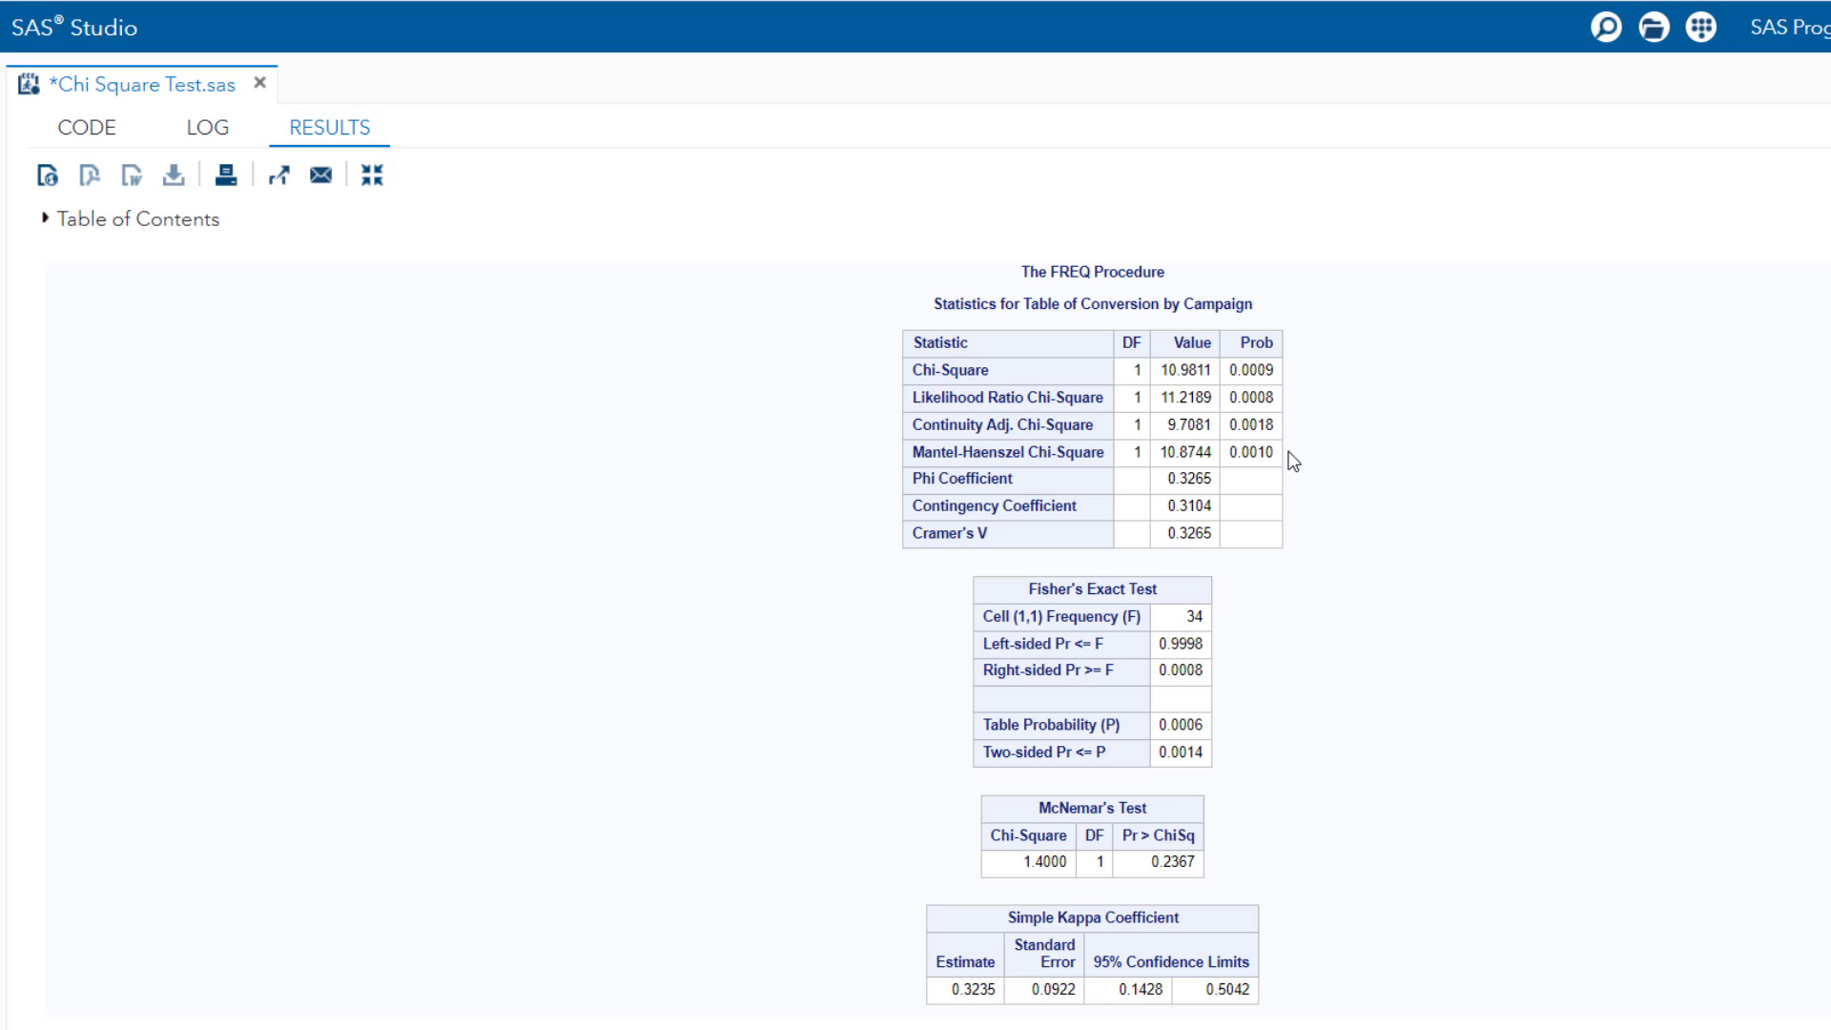
scroll(1439, 565, down, 1)
scroll(1440, 566, down, 4)
scroll(1717, 552, down, 4)
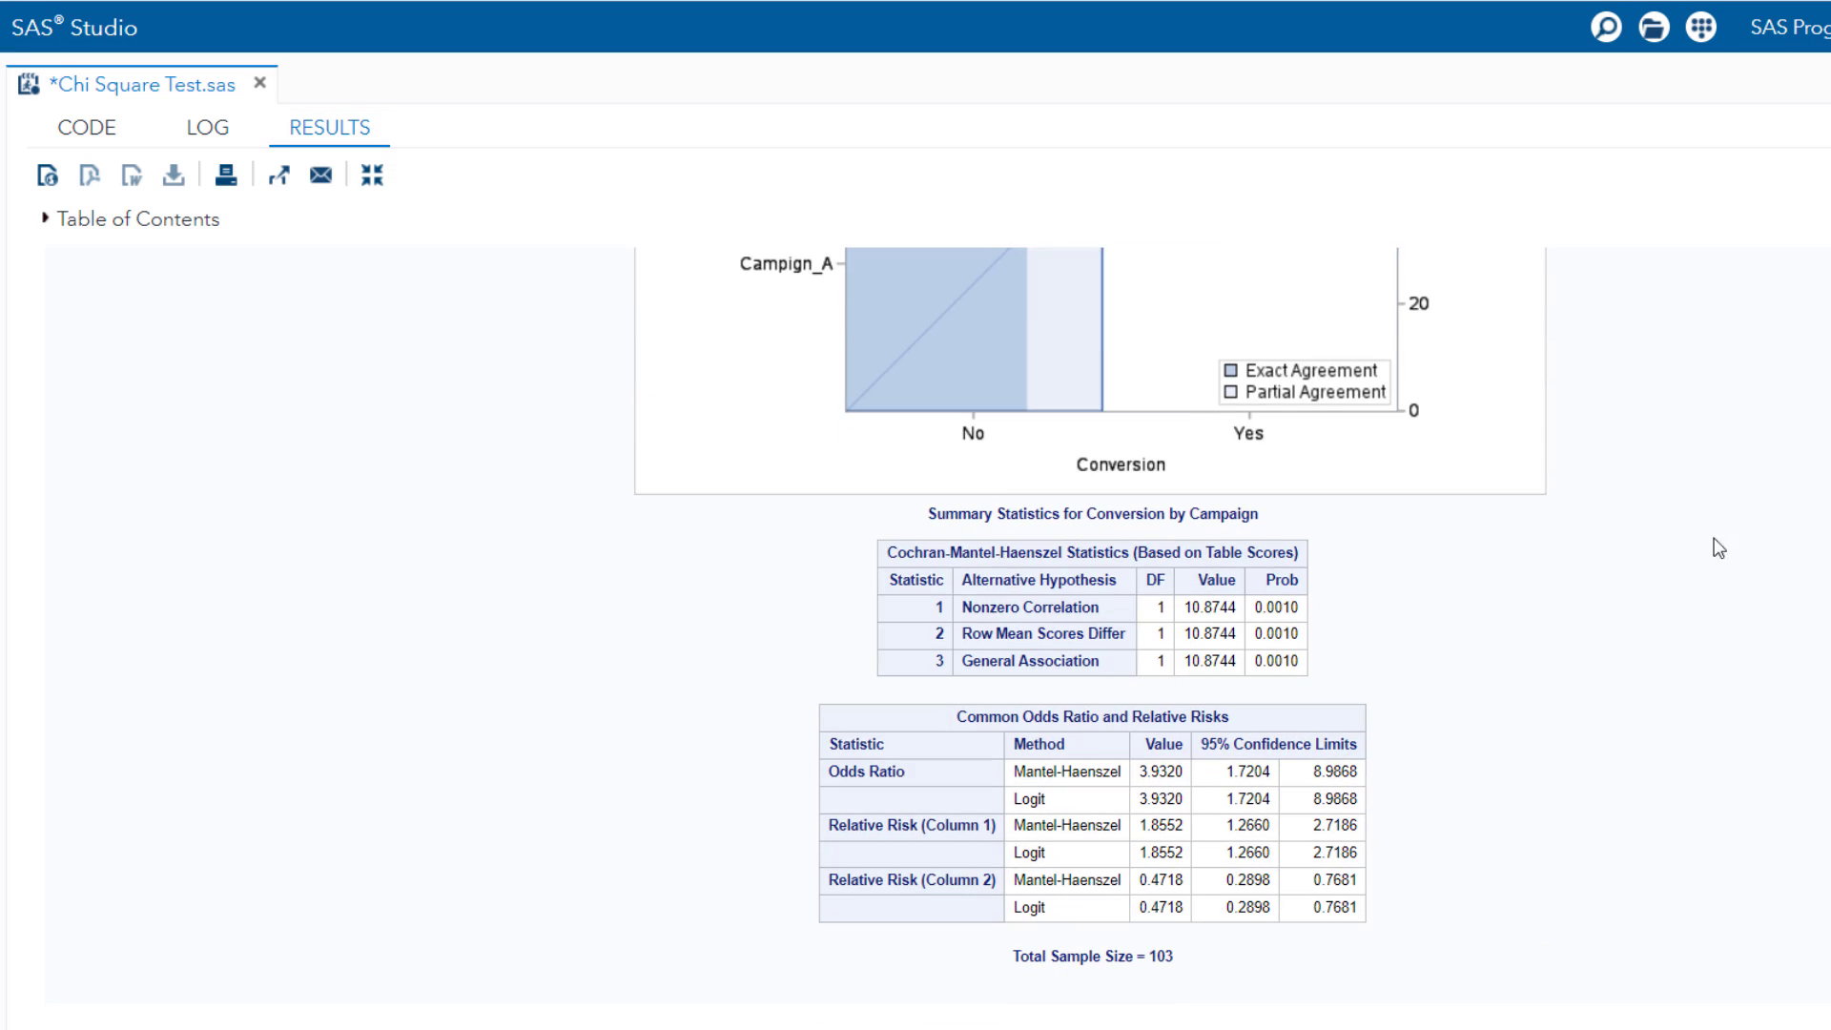
click(86, 127)
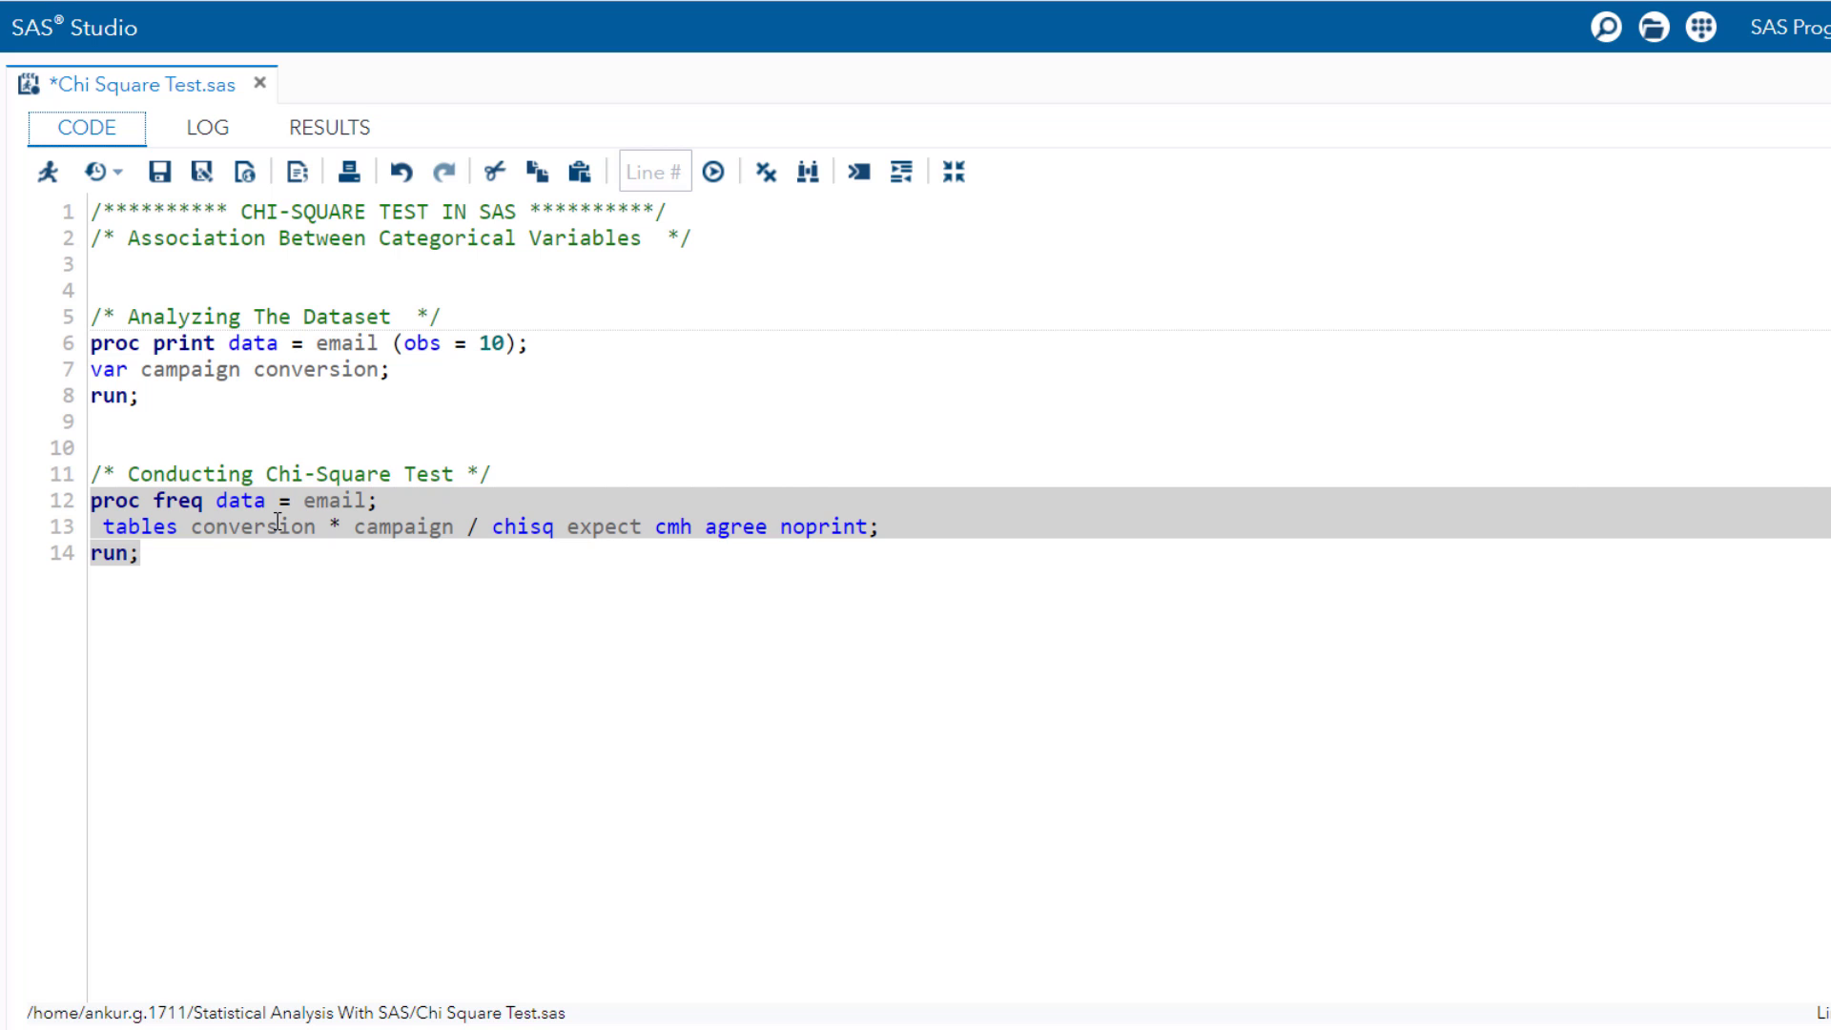
click(258, 567)
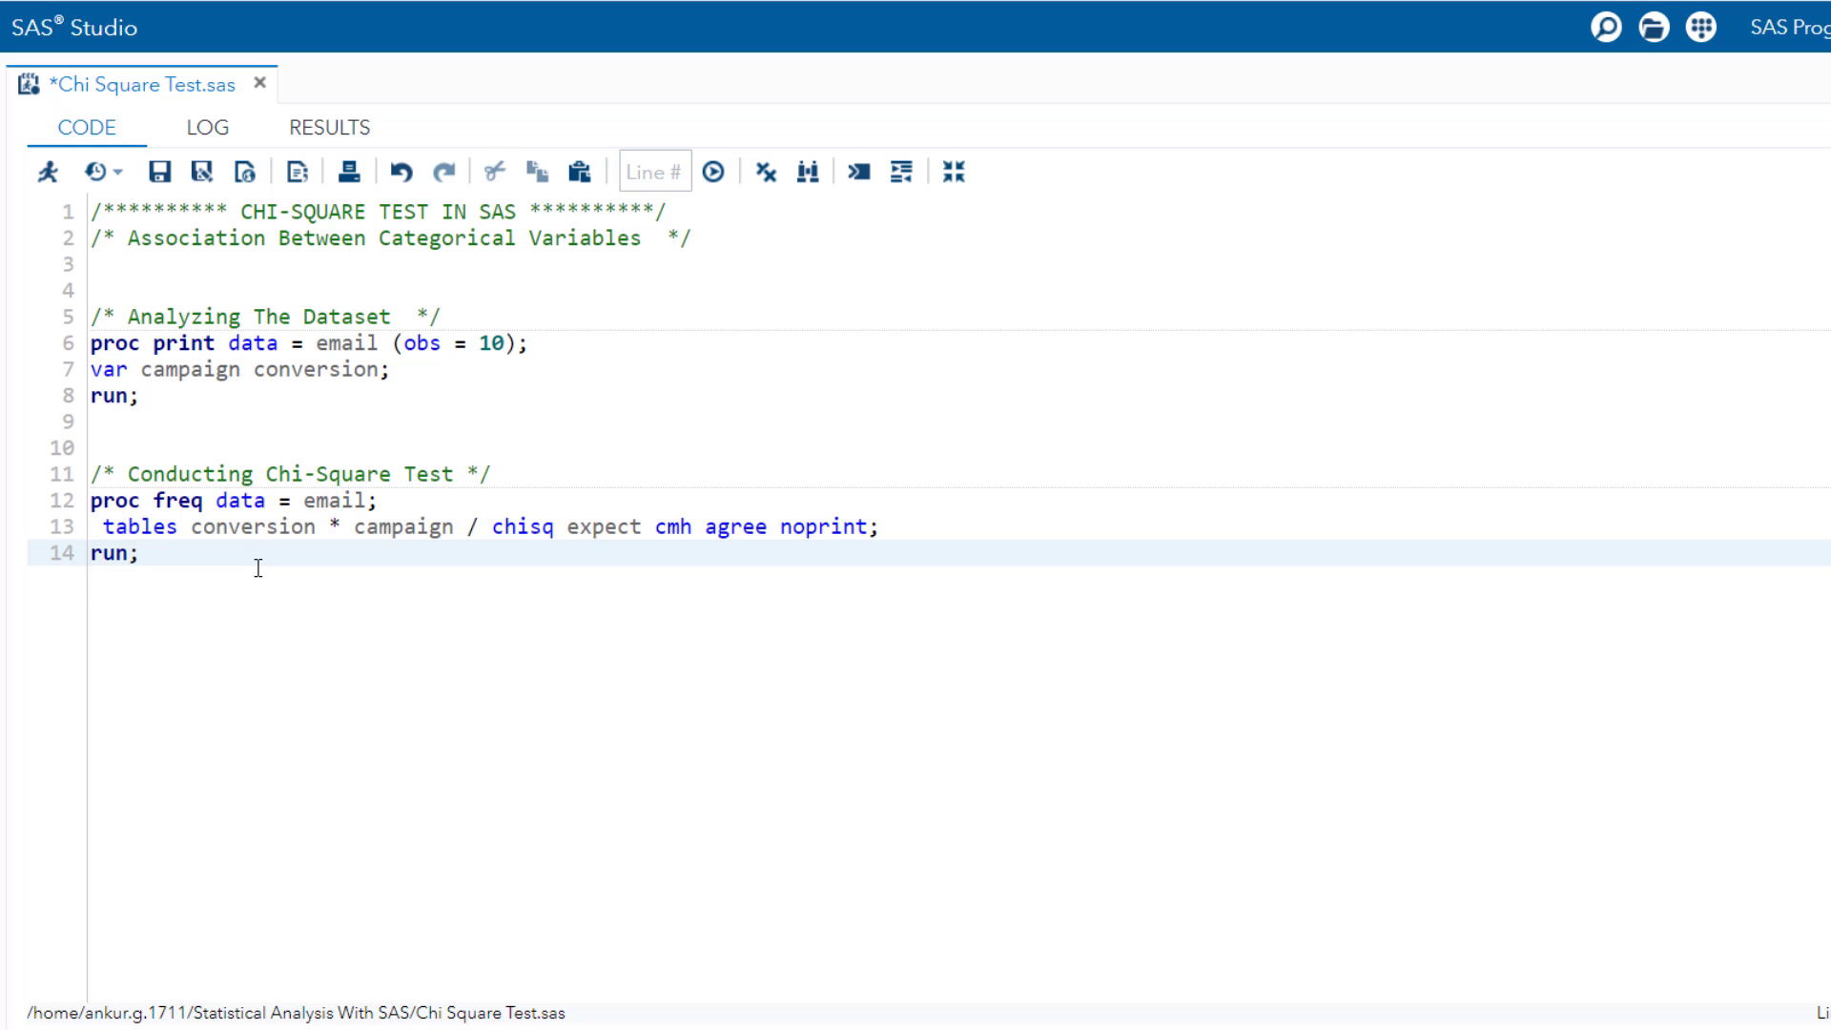